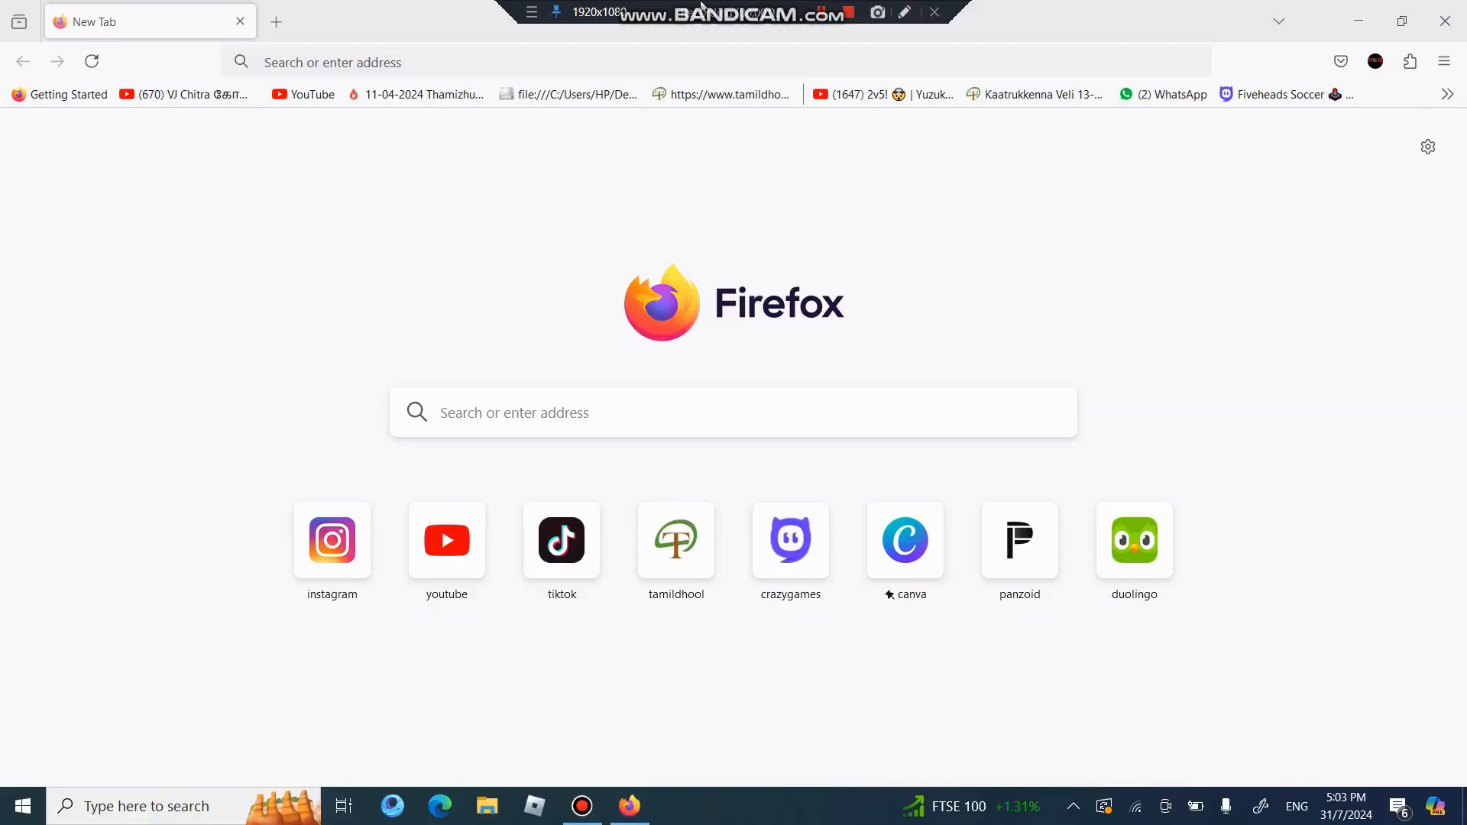
# Step: Open the Canva website at canva.com
pyautogui.click(538, 63)
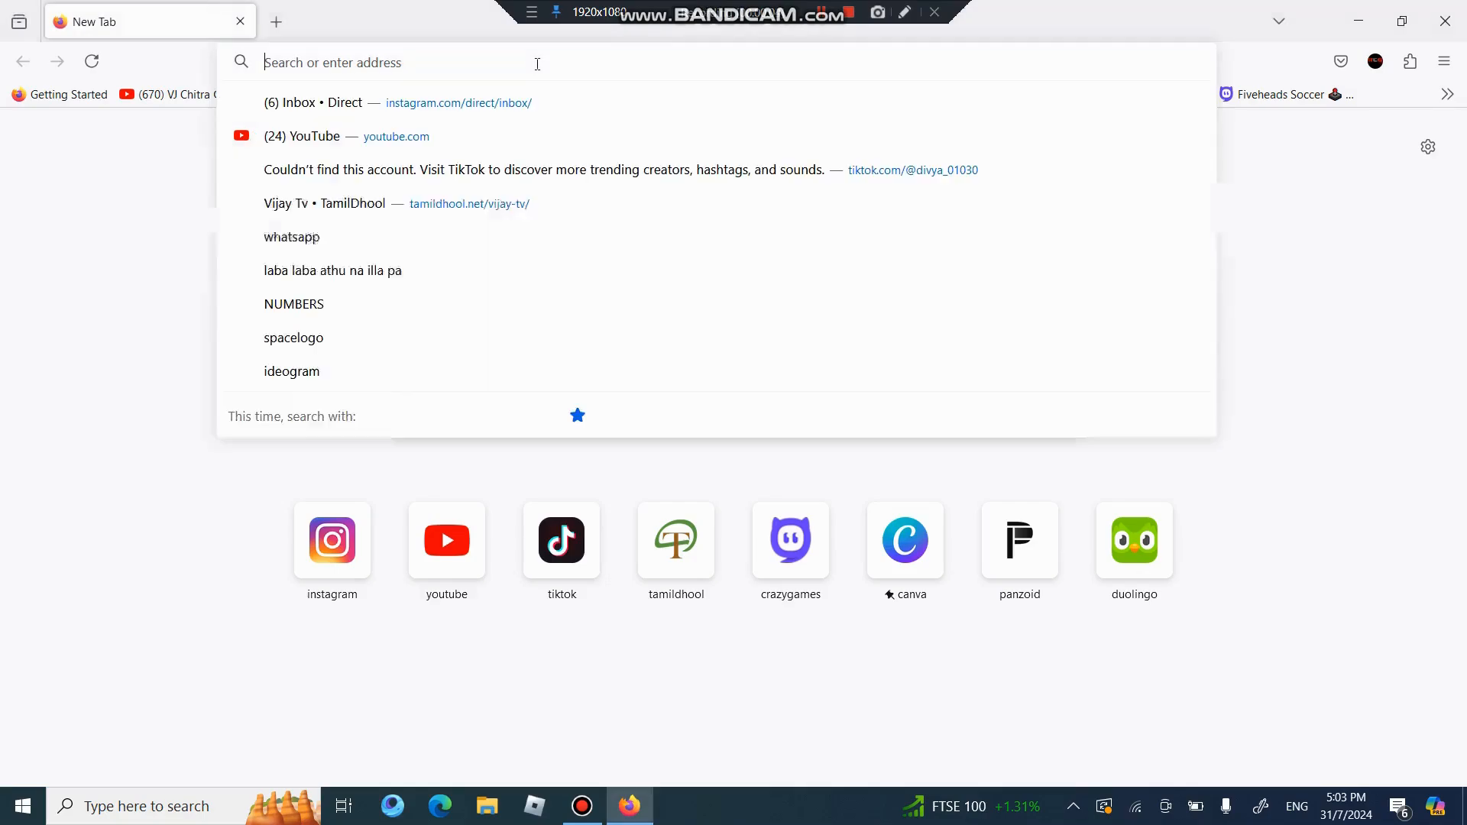
pyautogui.write('canva')
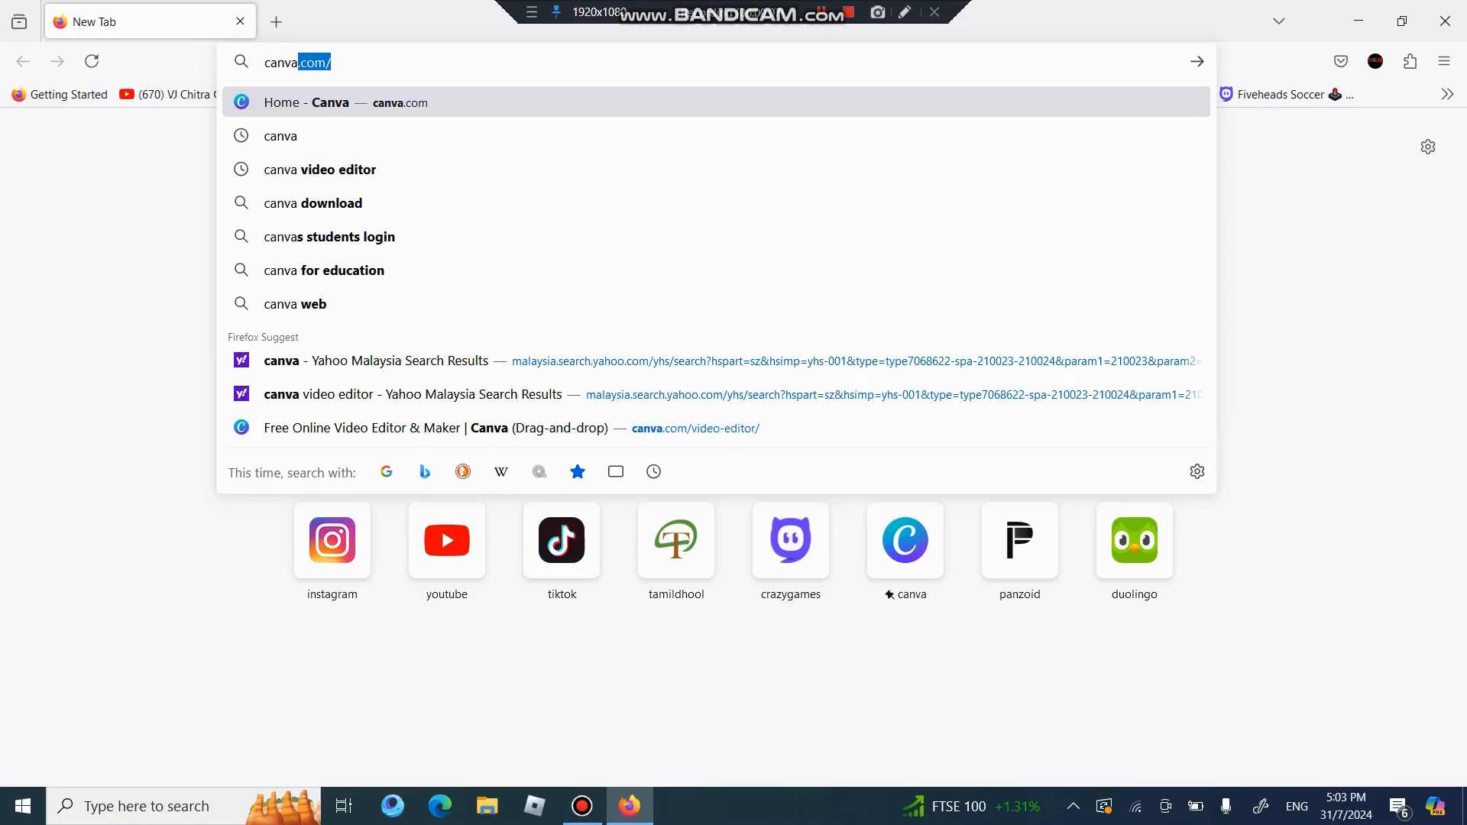
pyautogui.write('.')
pyautogui.write('com')
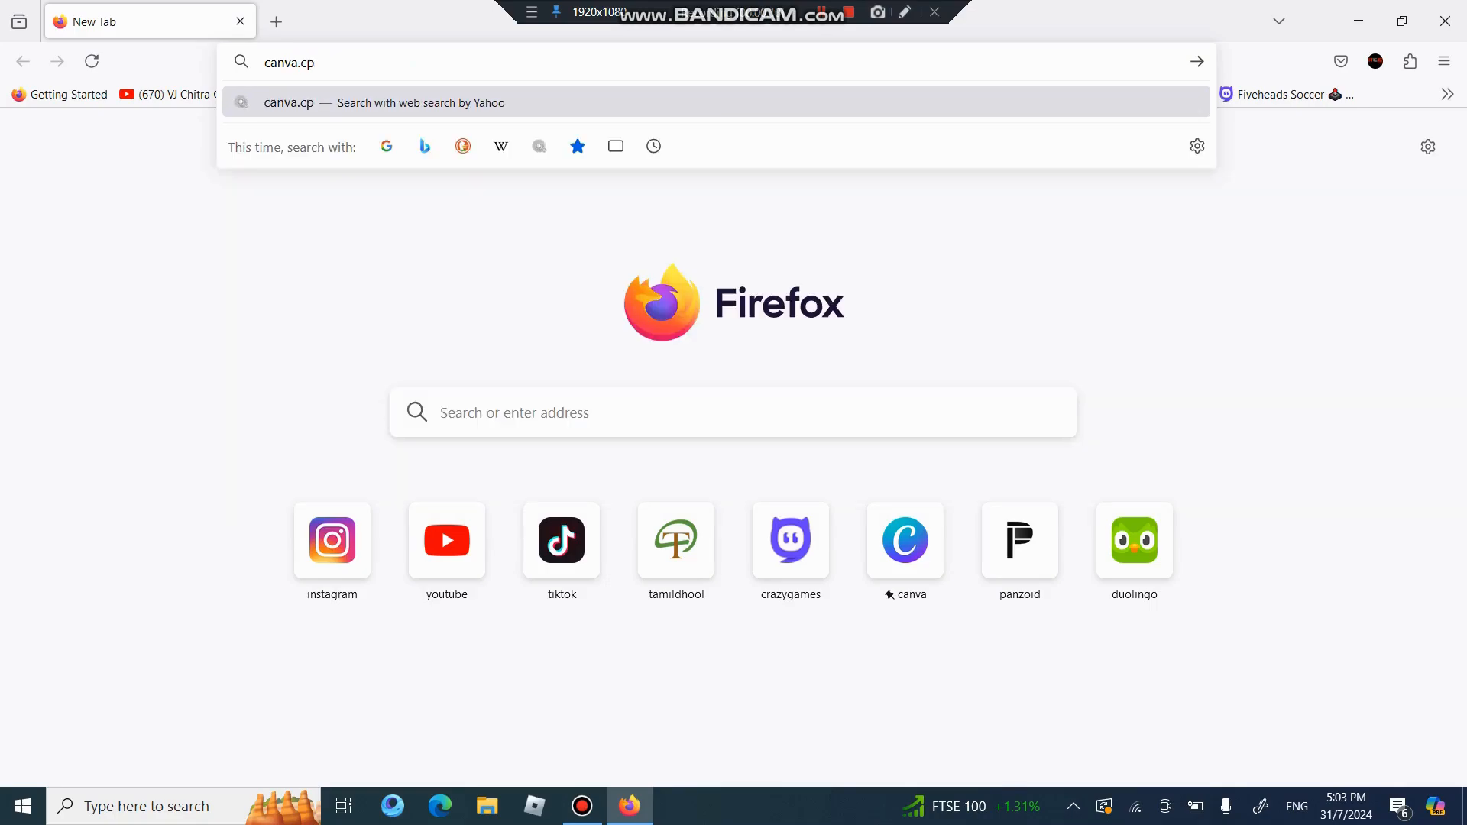
pyautogui.press('Return')
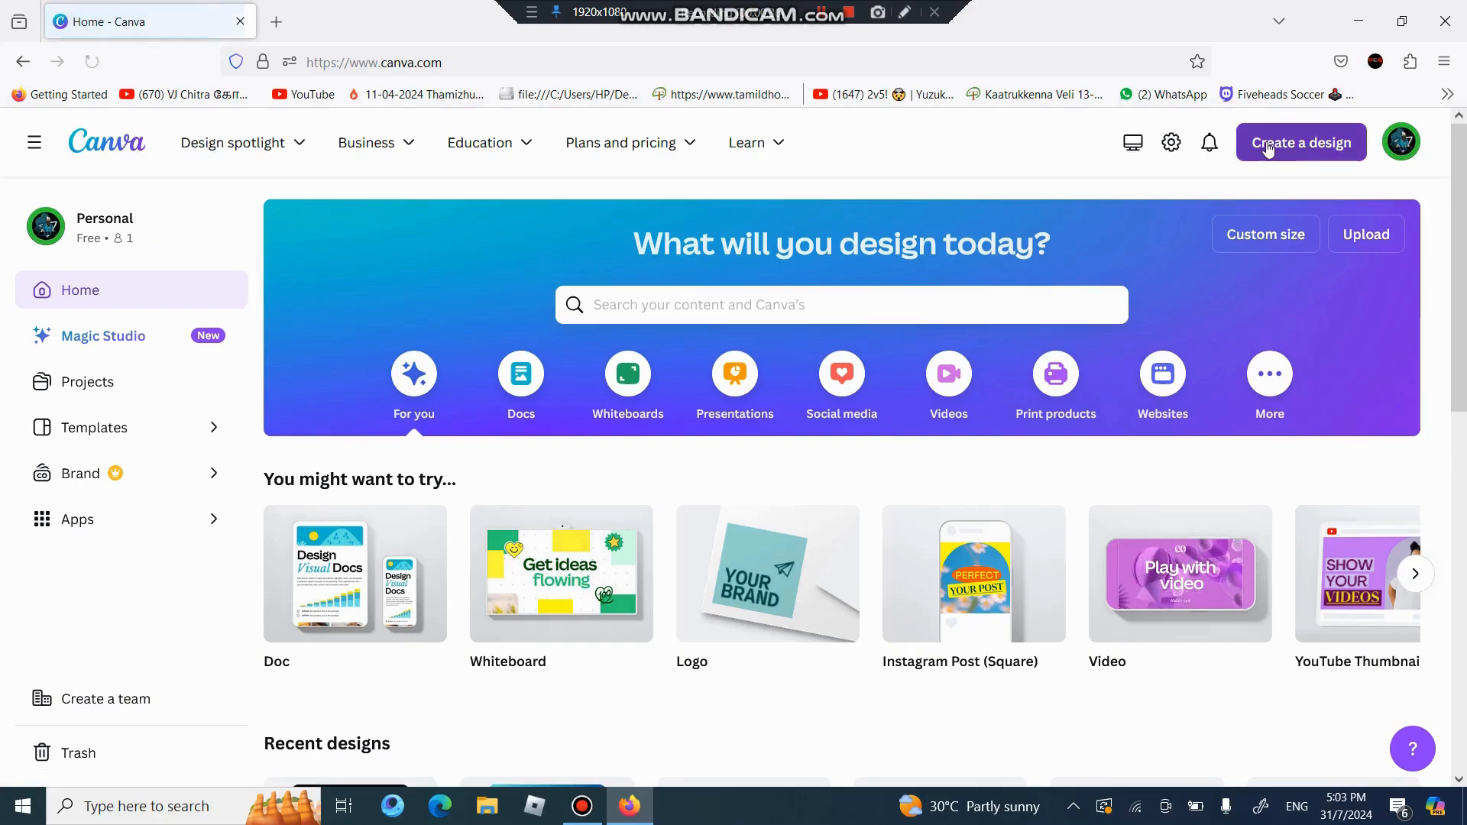
# Step: Search the design types for "youtube logo" and create a blank 800 × 800 px YouTube Channel Logo design
pyautogui.click(1269, 146)
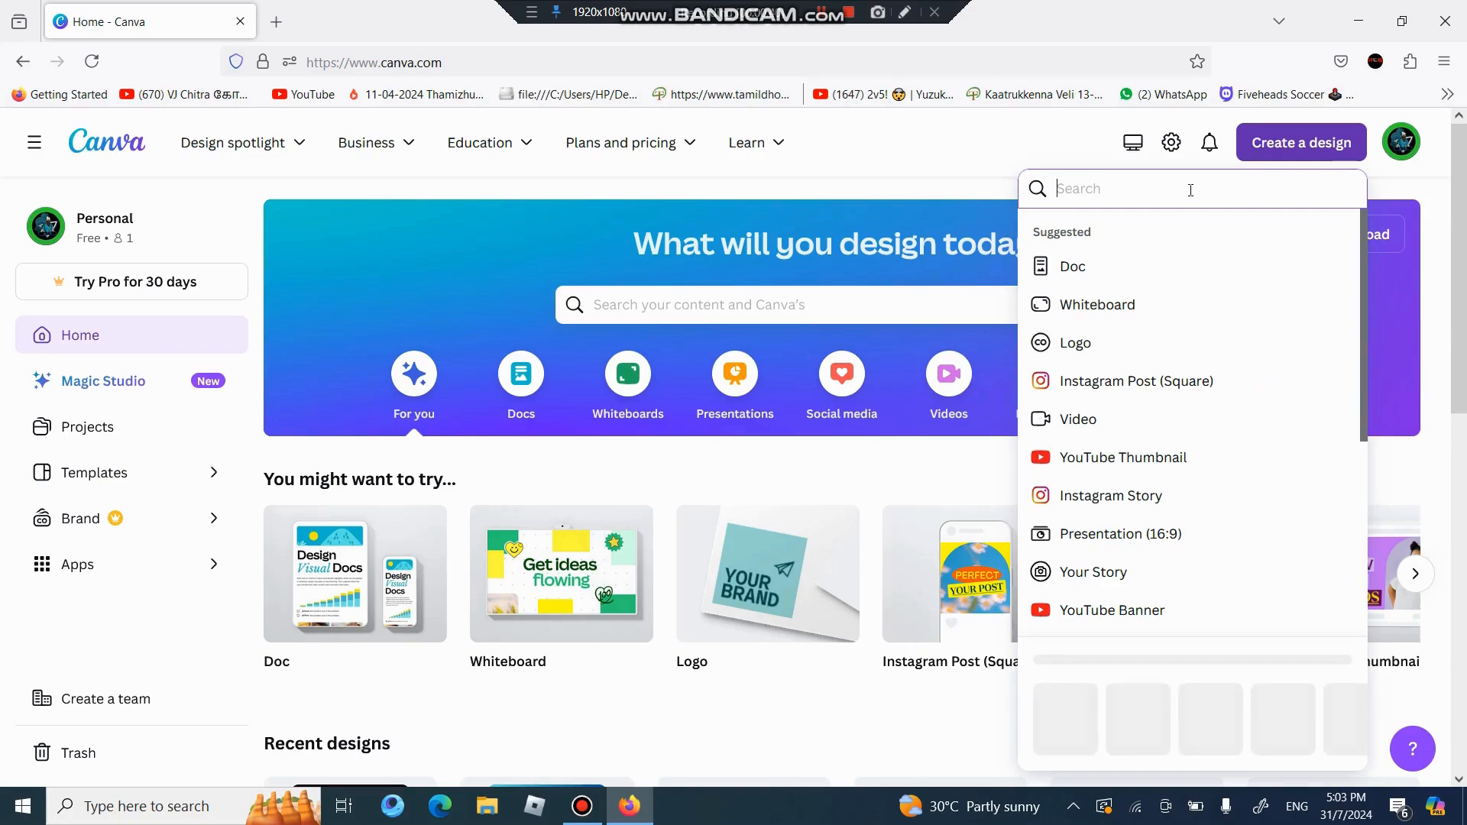
pyautogui.write('y')
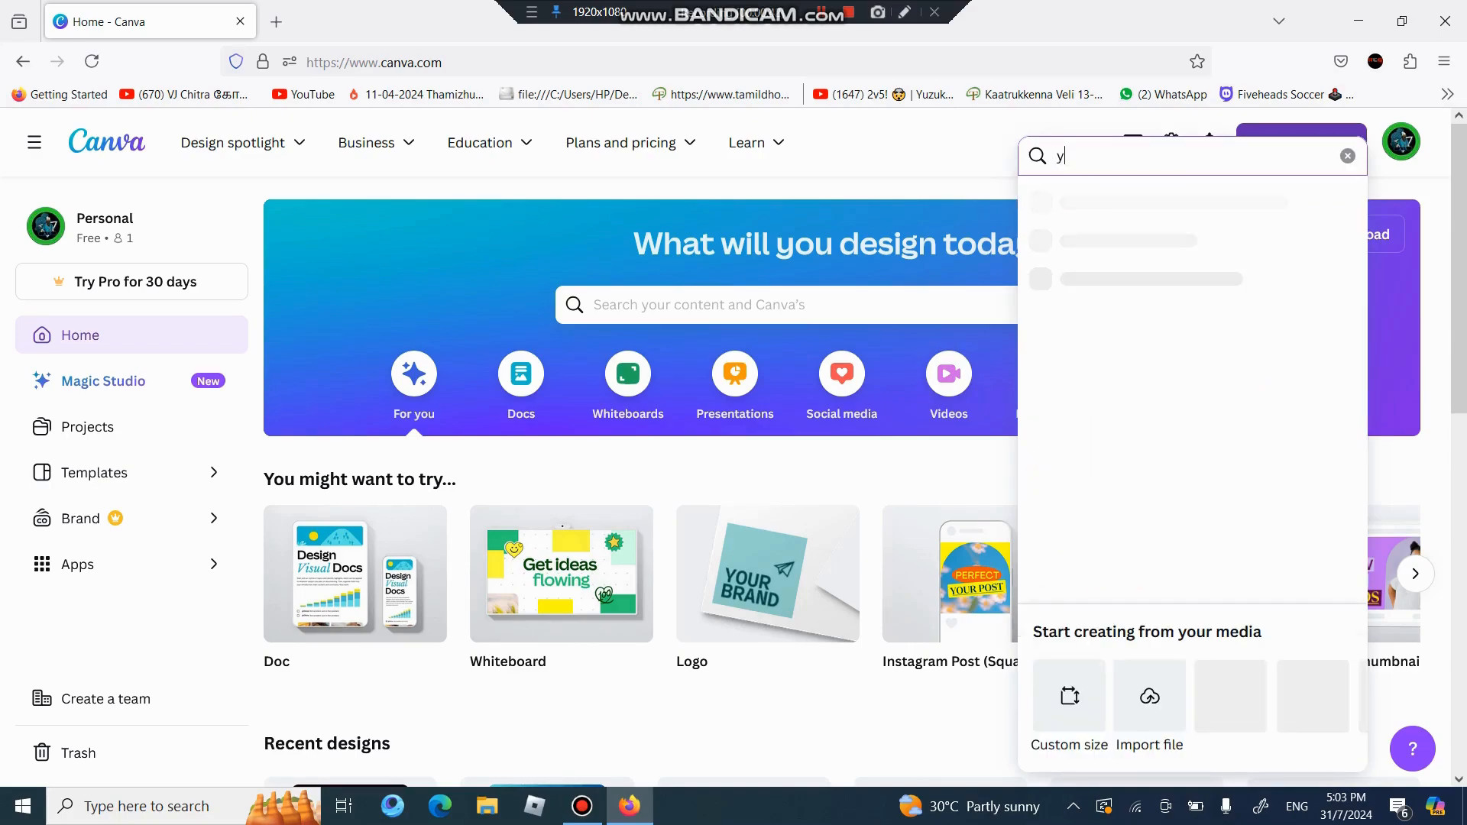
pyautogui.write('outube logo')
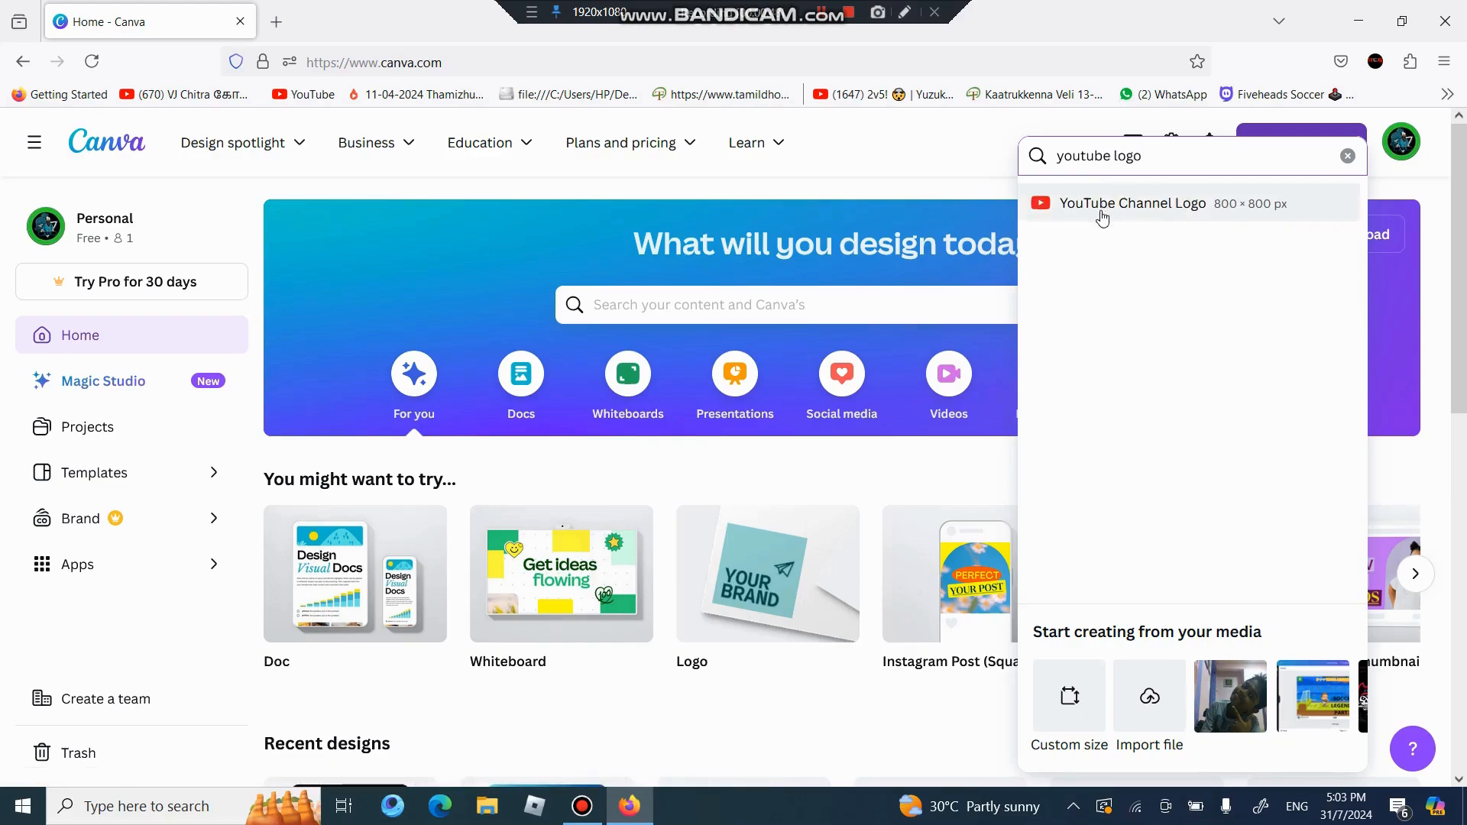
pyautogui.click(1237, 217)
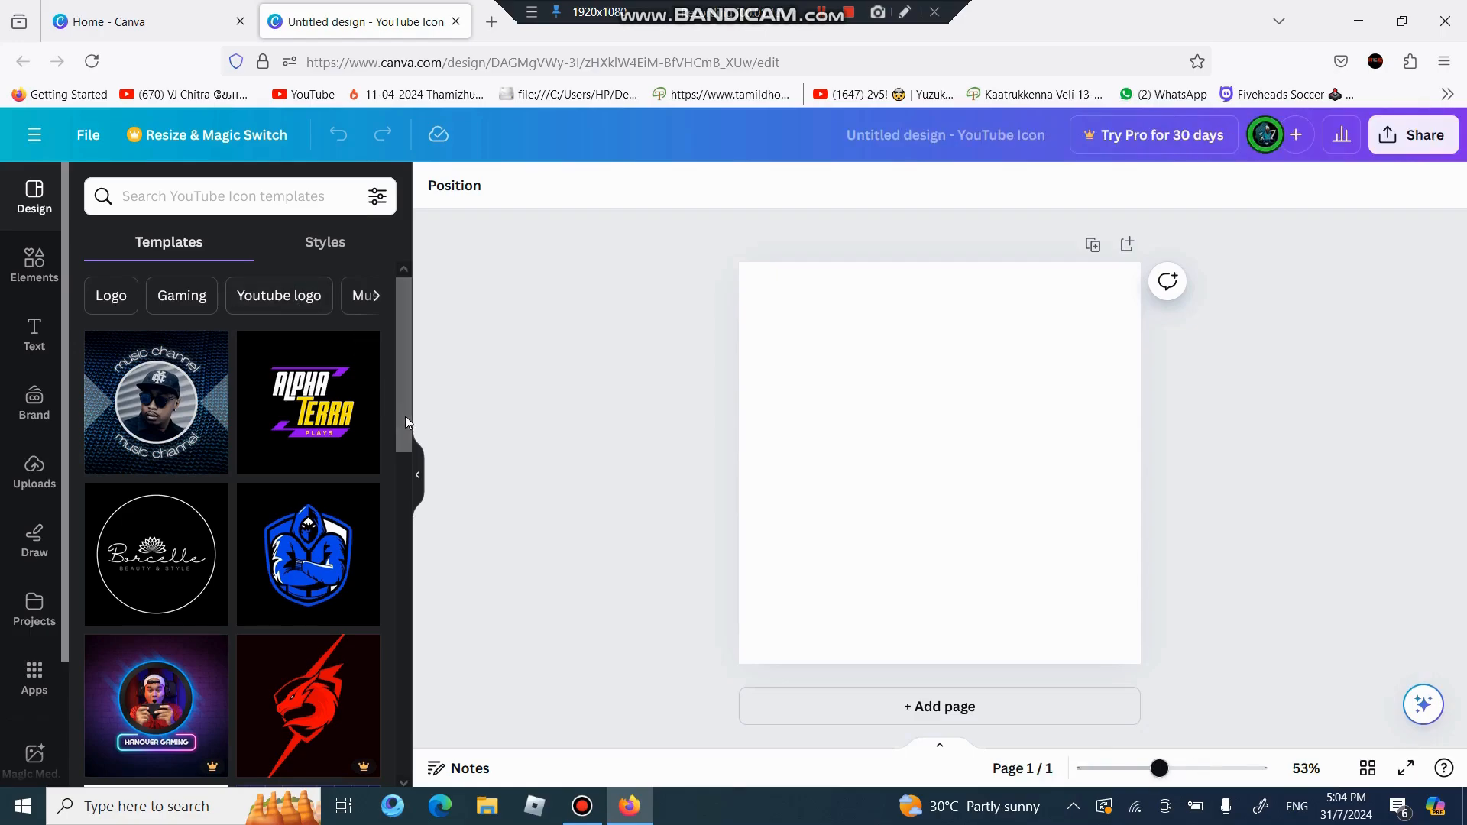
# Step: Browse the YouTube icon templates and apply the red Game Room channel logo with the GR initials
pyautogui.scroll(-3, 405, 422)
pyautogui.scroll(1, 413, 478)
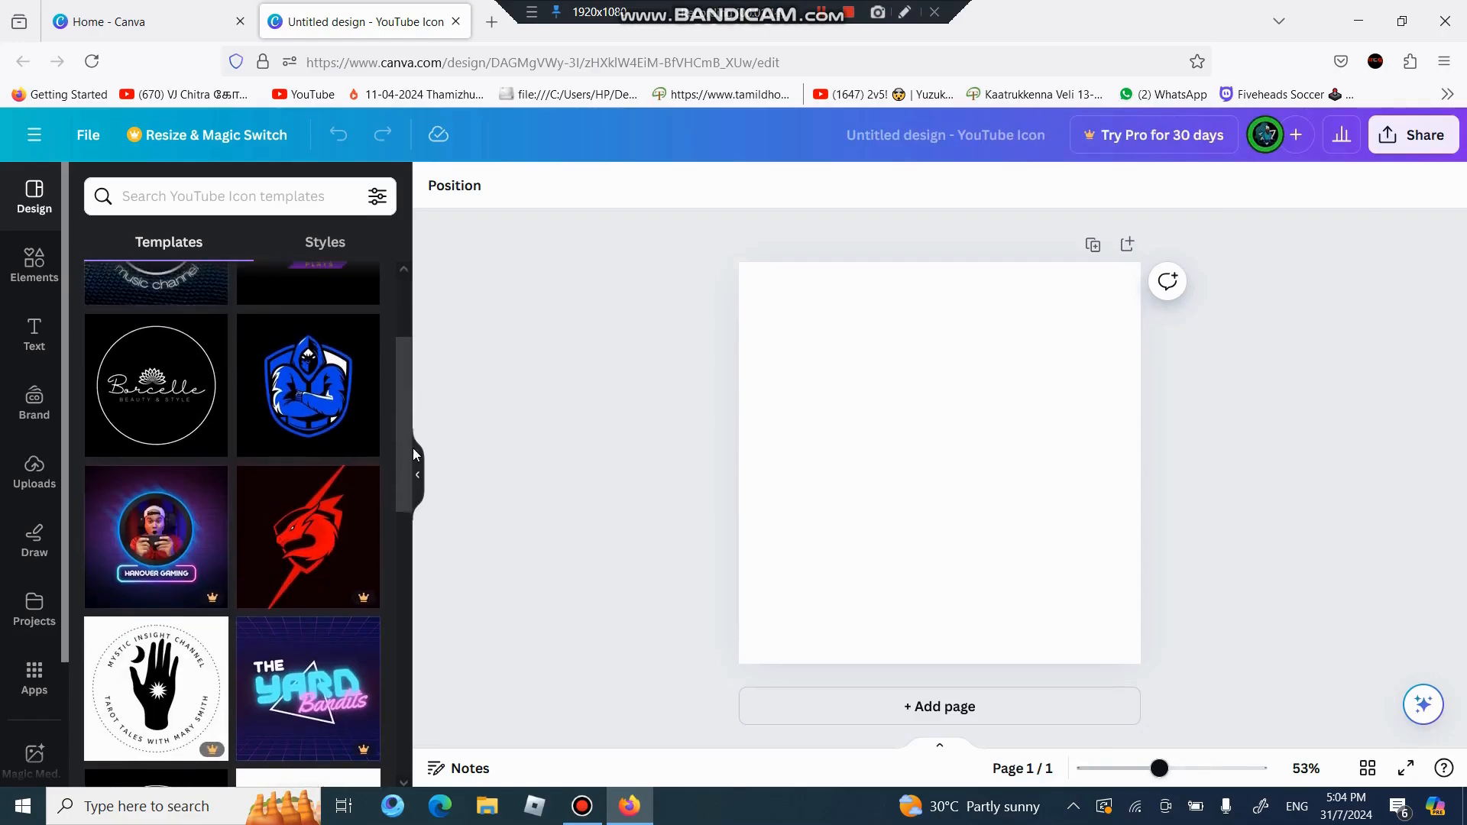
pyautogui.moveTo(413, 450); pyautogui.dragTo(414, 726)
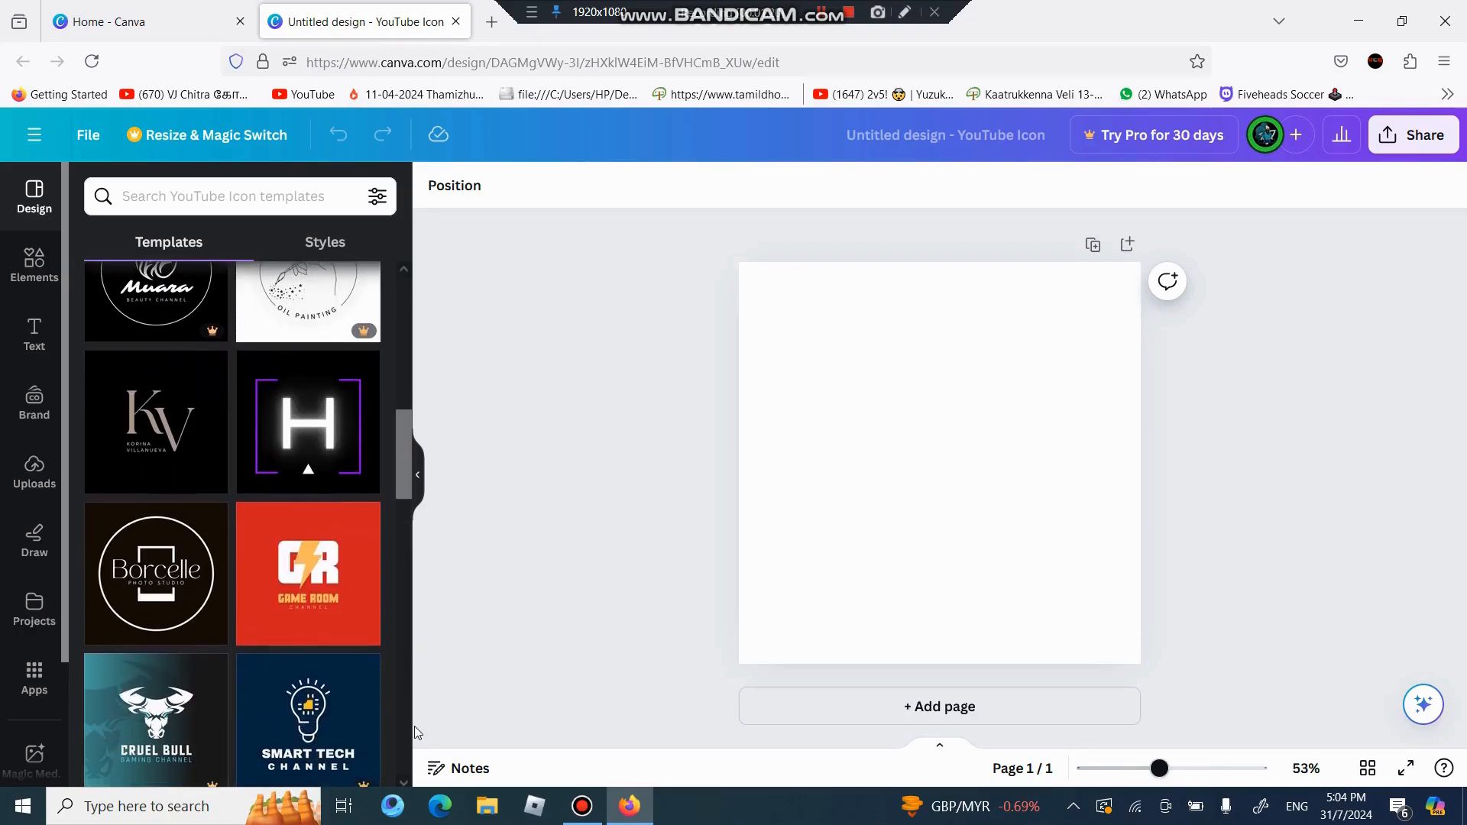
pyautogui.click(285, 584)
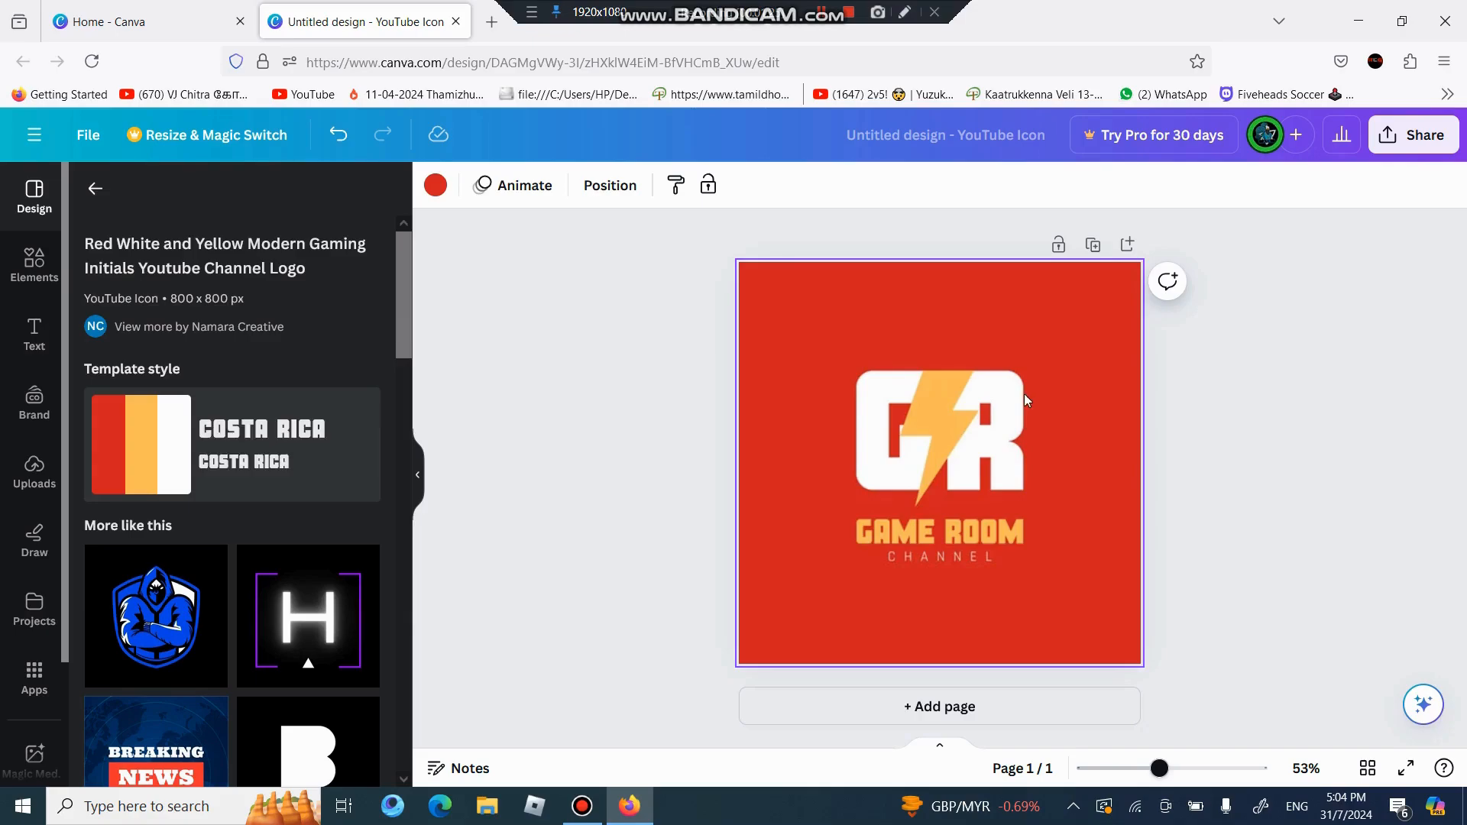
# Step: Replace the GR initials with ATG and delete the yellow lightning bolt from the logo
pyautogui.click(886, 431)
pyautogui.doubleClick(887, 430)
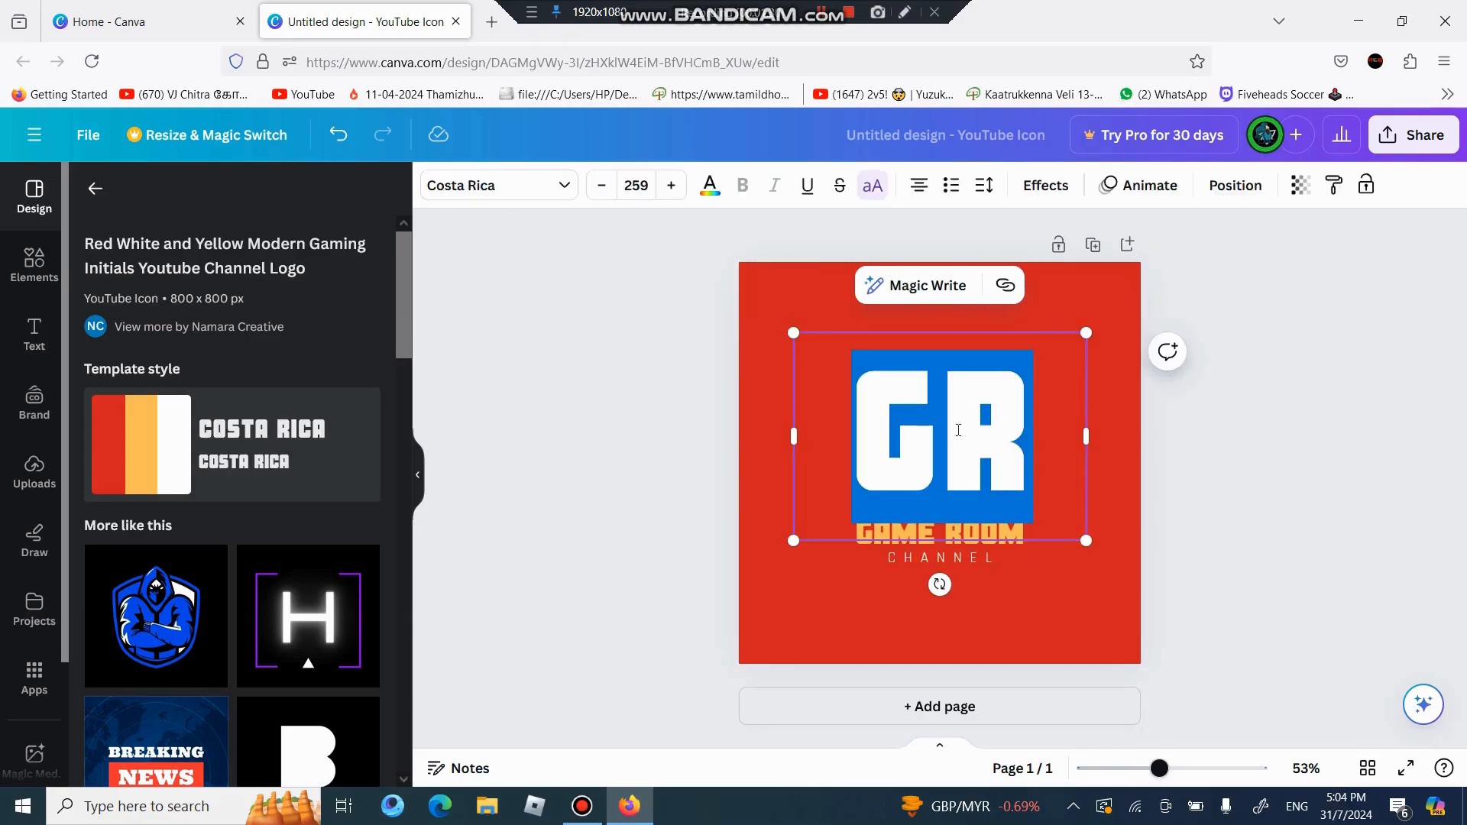
pyautogui.press('BackSpace')
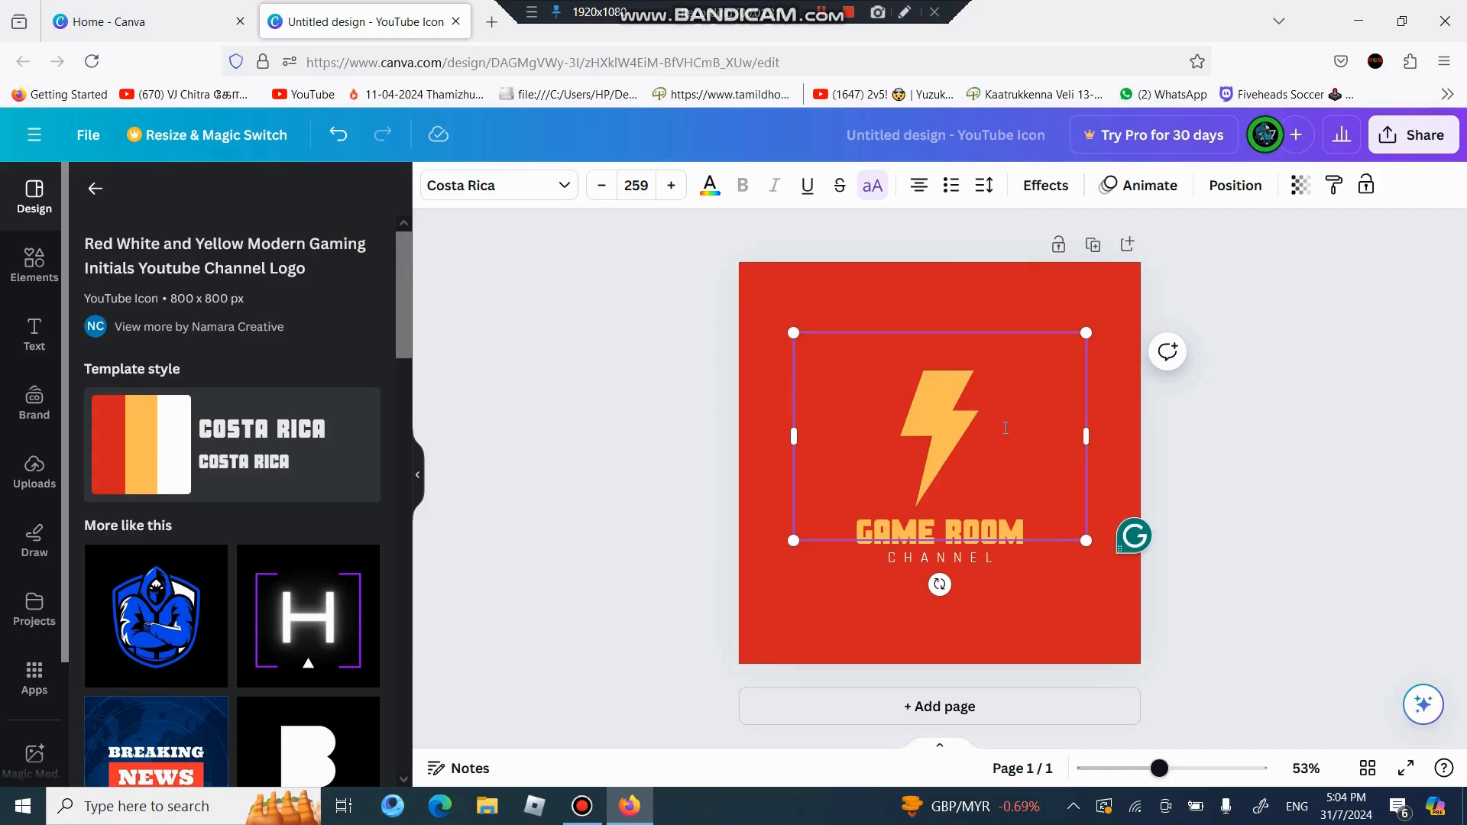
pyautogui.write('ATG')
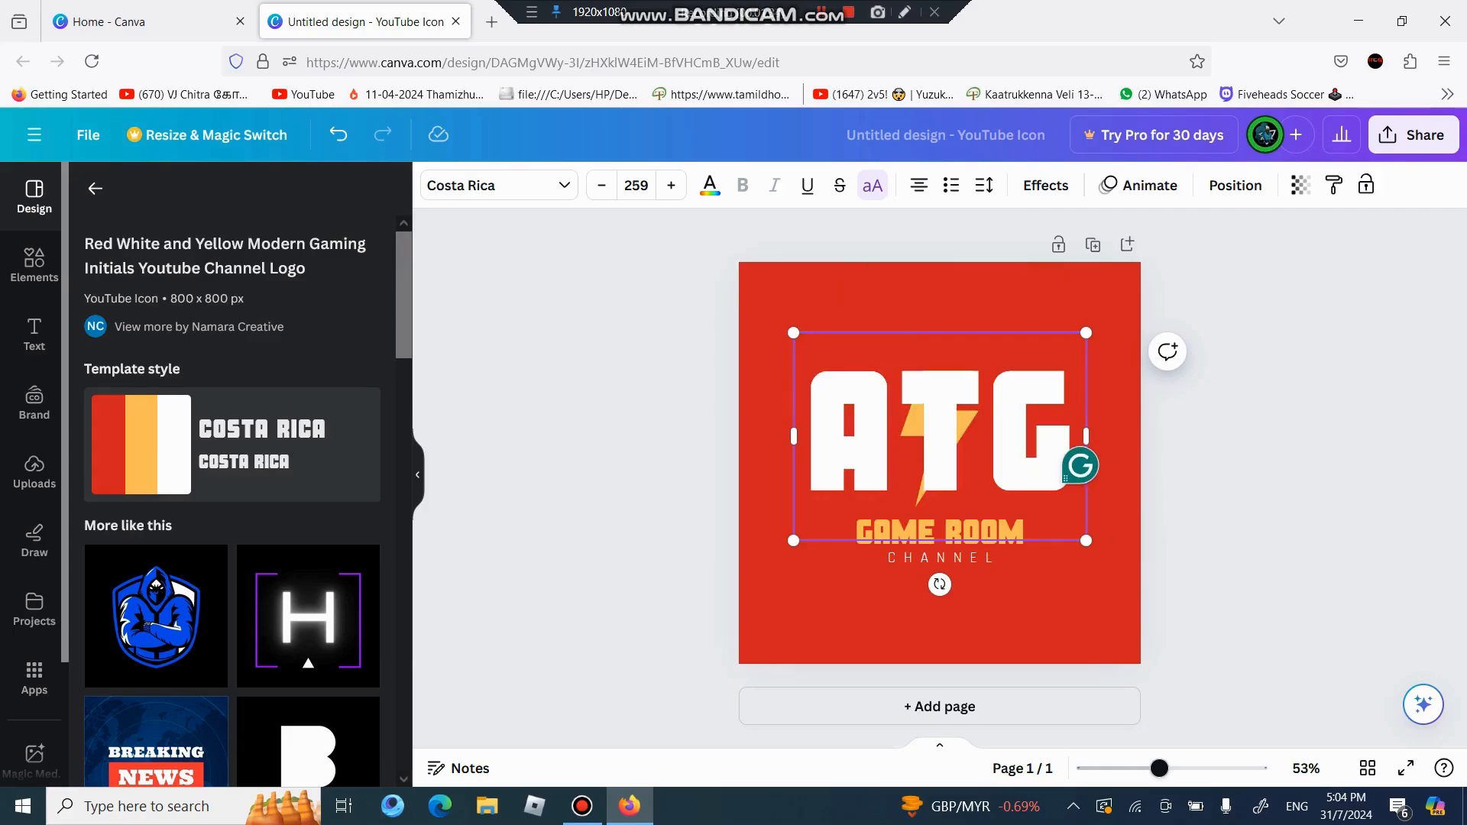
pyautogui.click(1228, 475)
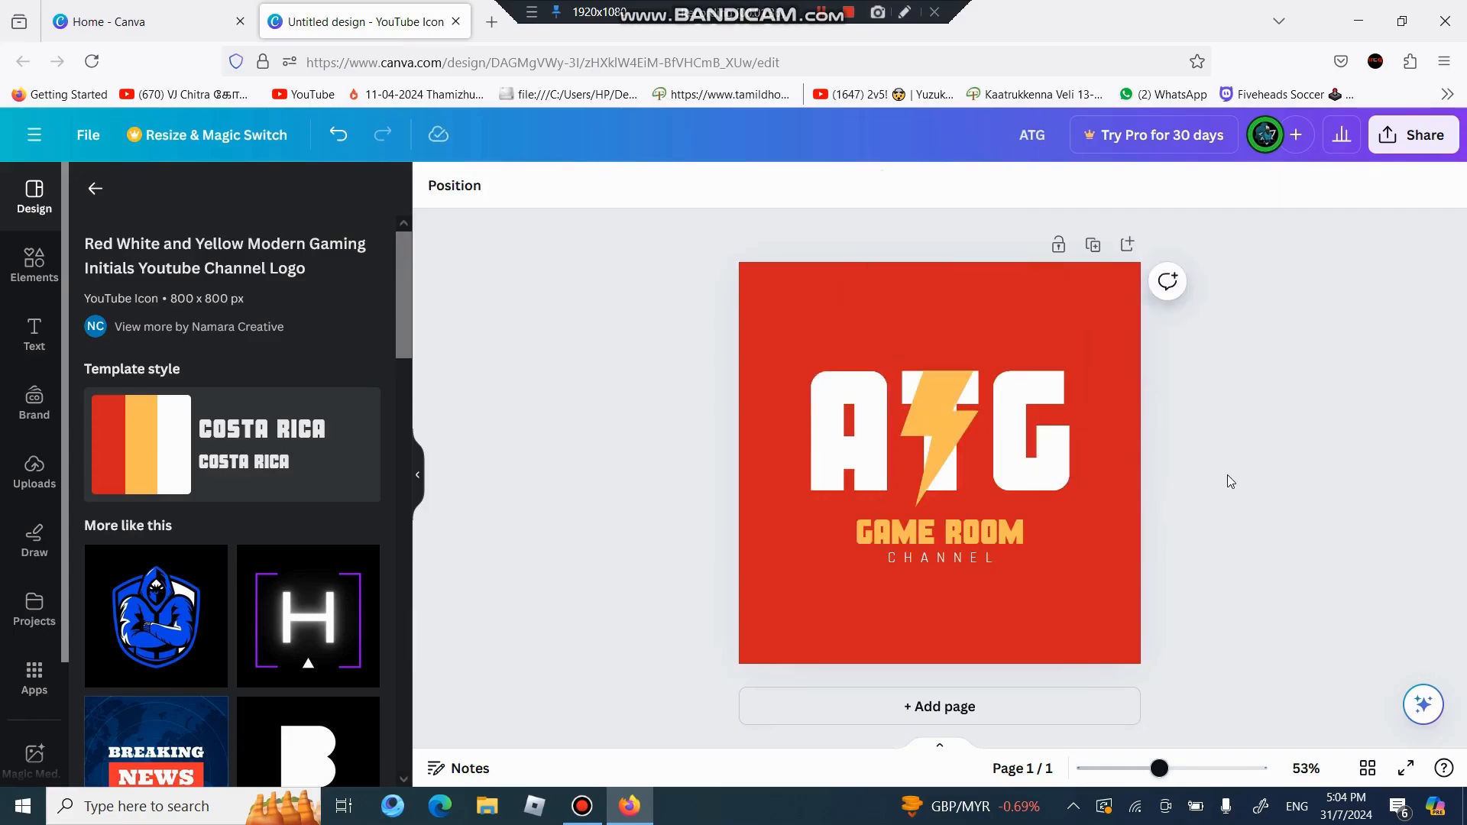
pyautogui.click(933, 425)
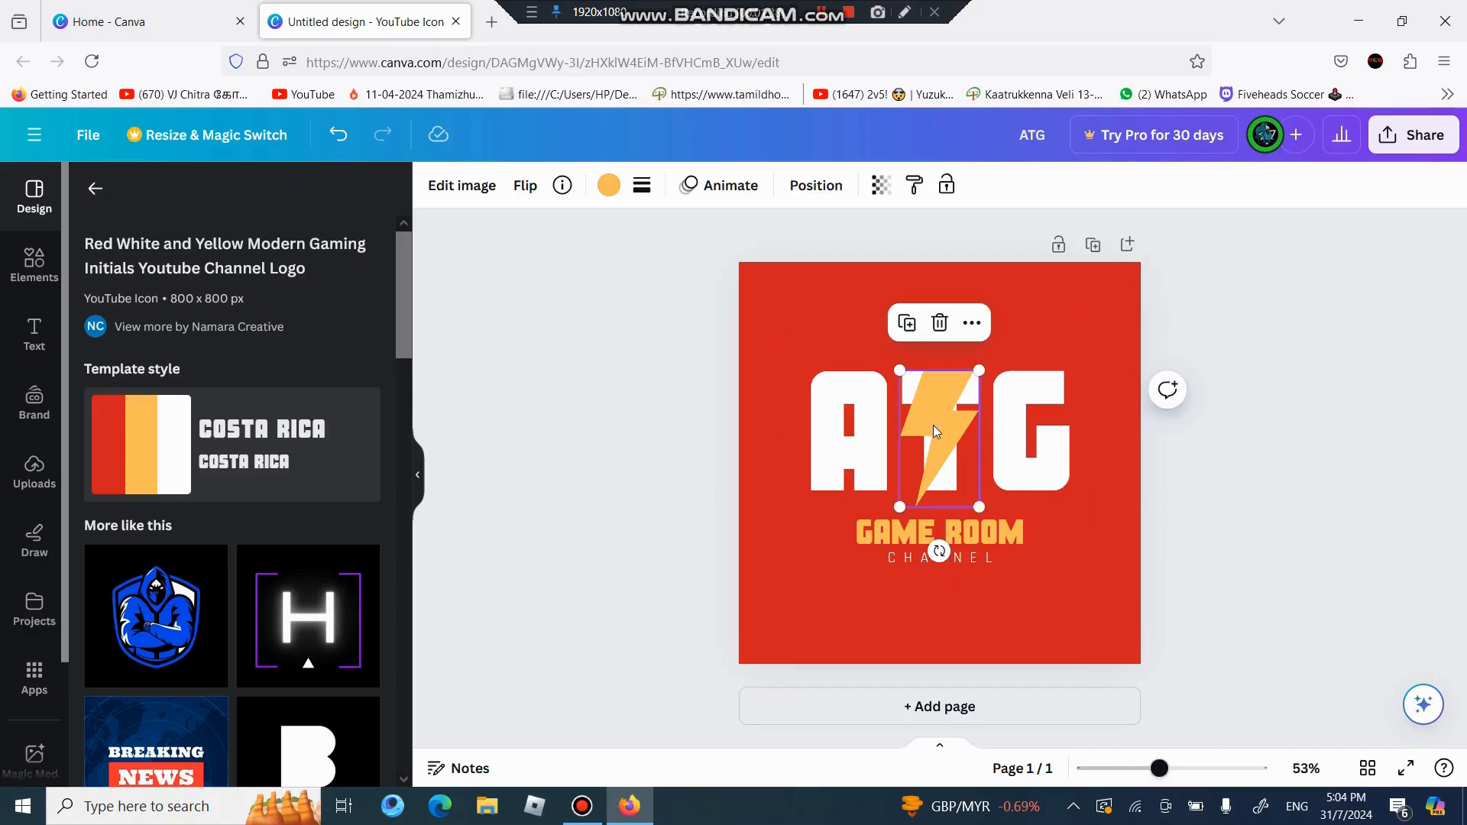
pyautogui.click(941, 325)
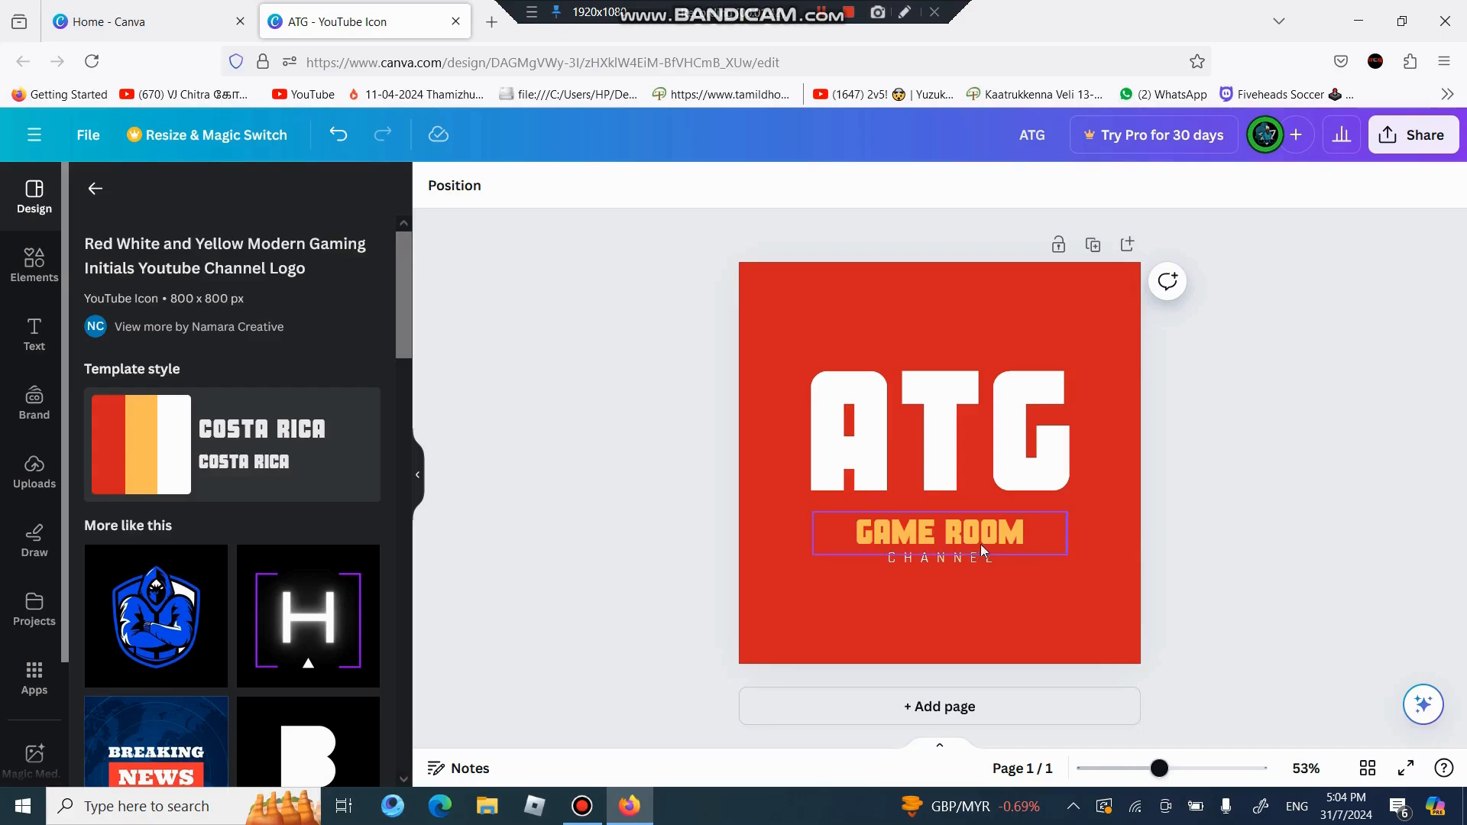
# Step: Change the yellow GAME ROOM text beneath the initials to GAMING
pyautogui.click(1025, 544)
pyautogui.click(1043, 538)
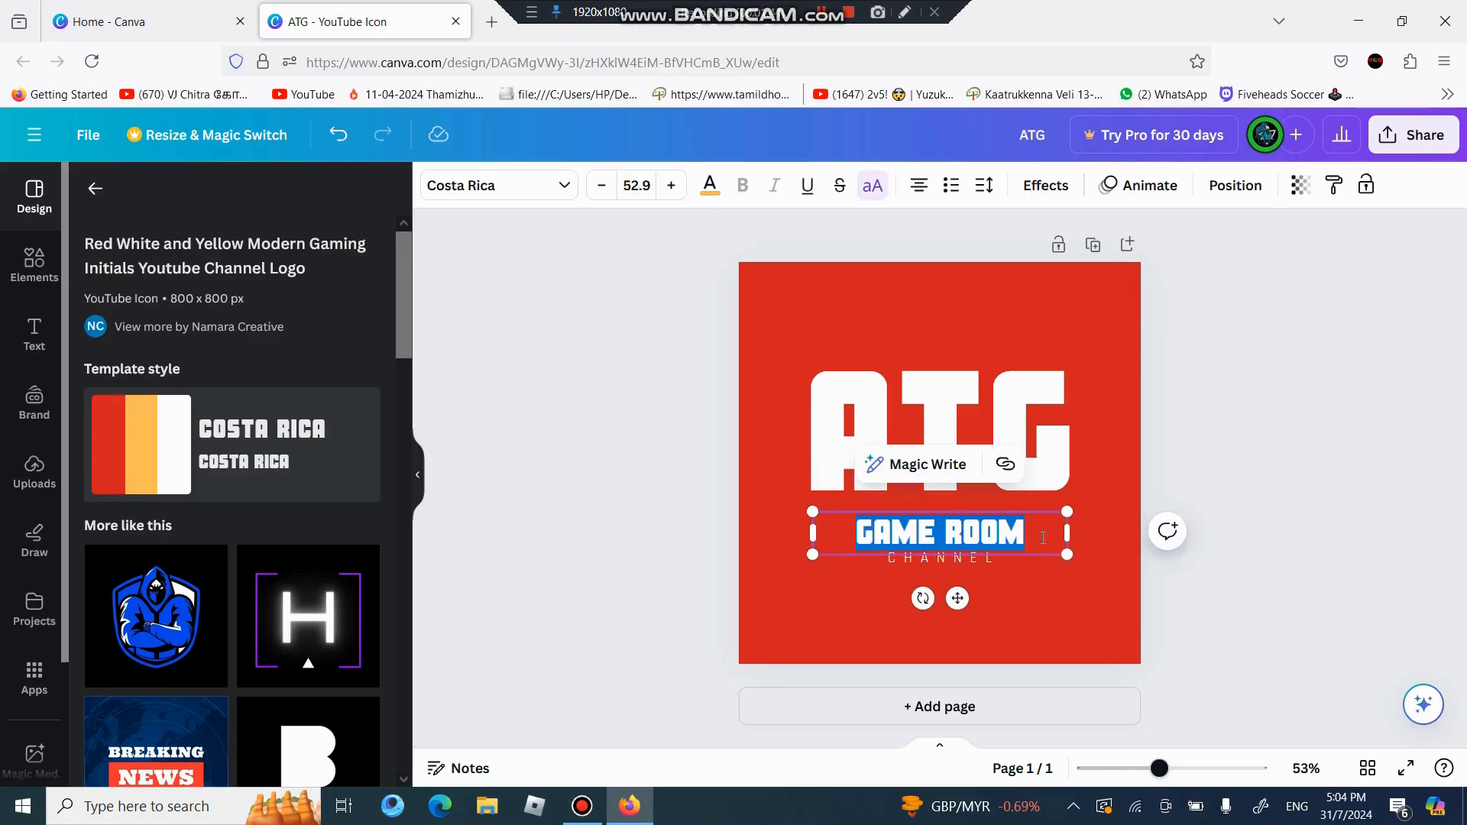
pyautogui.press('BackSpace')
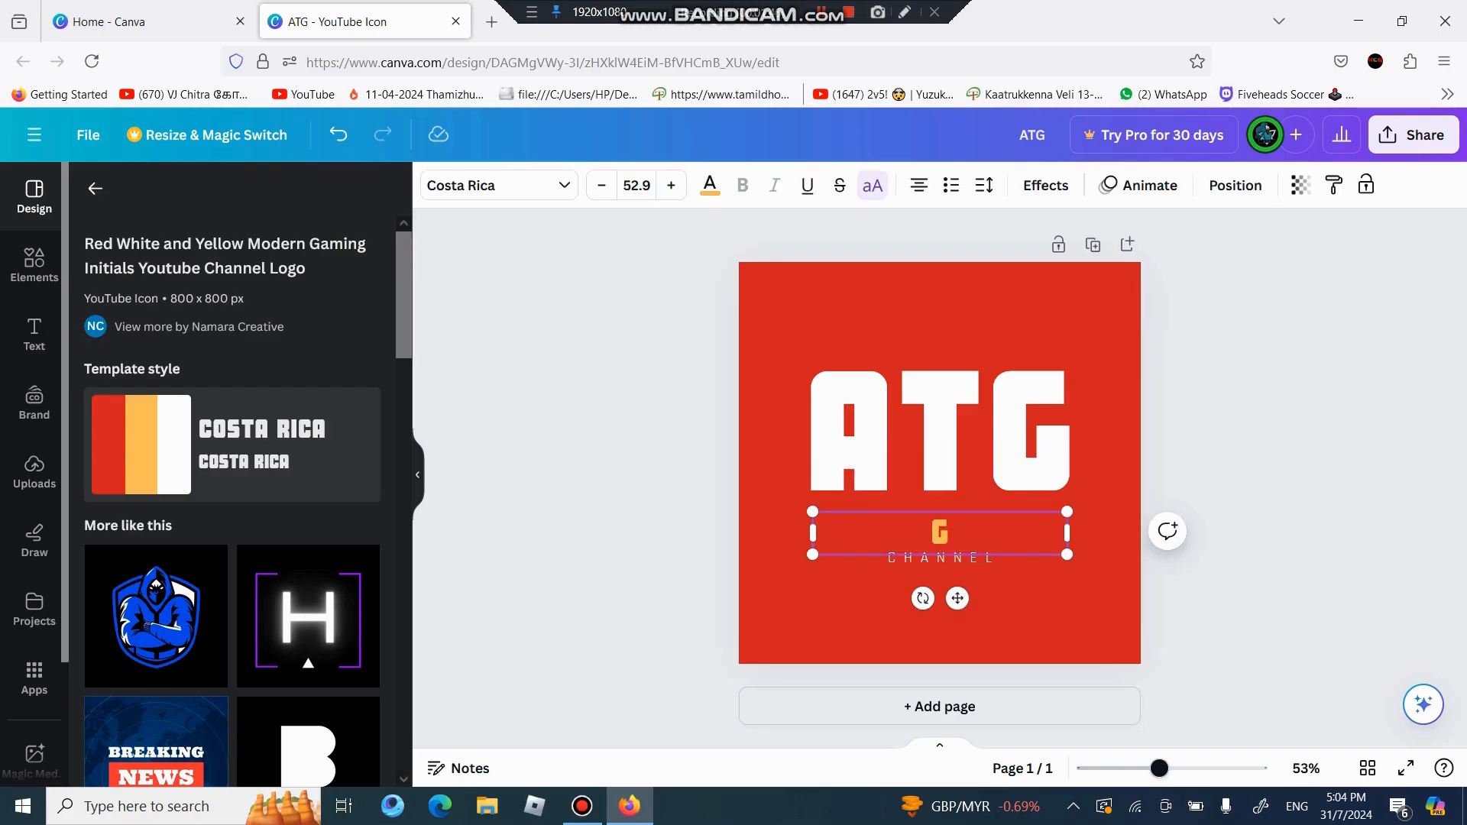
pyautogui.write('GAMER')
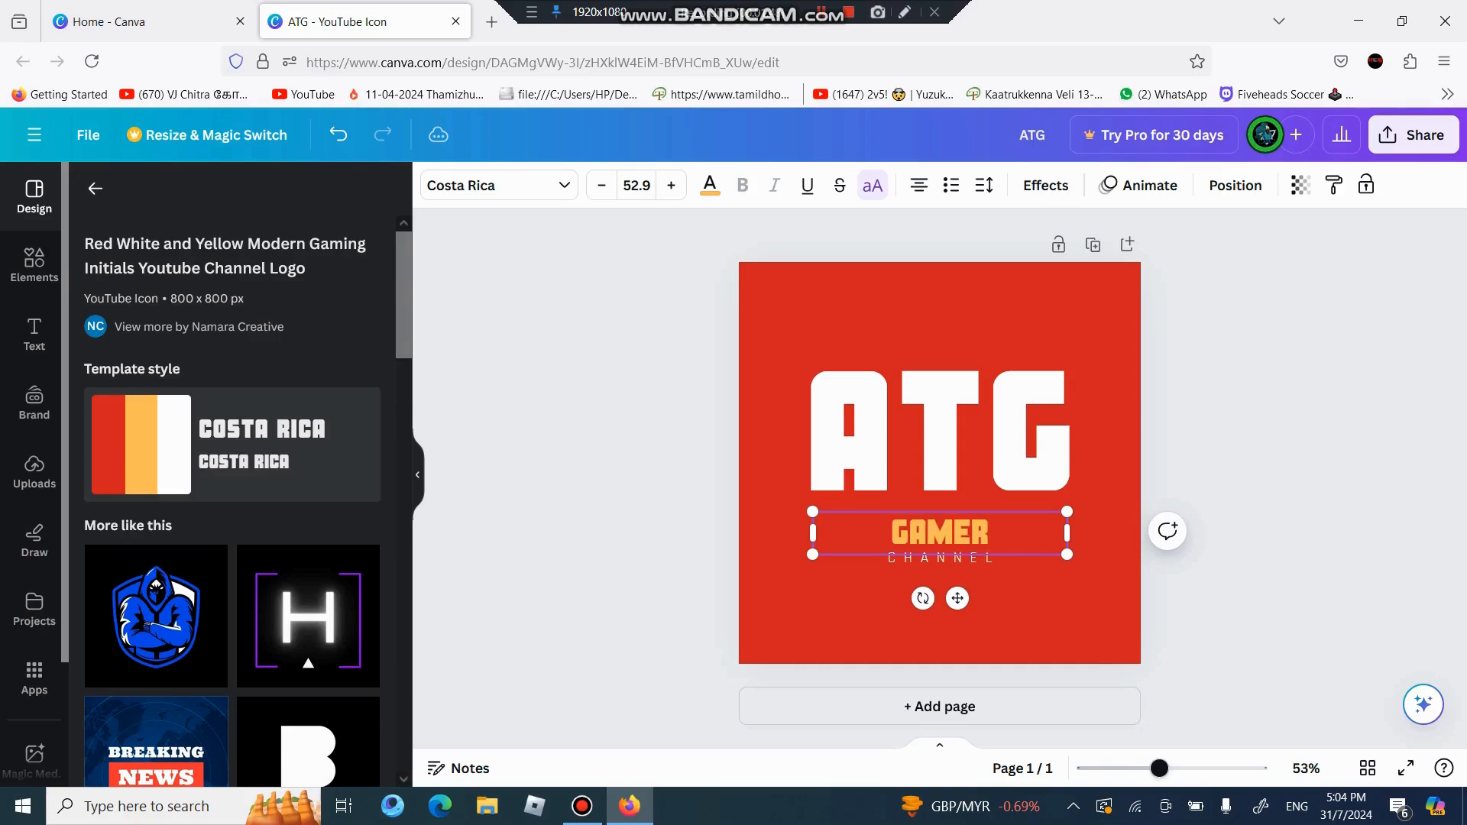
pyautogui.press('BackSpace')
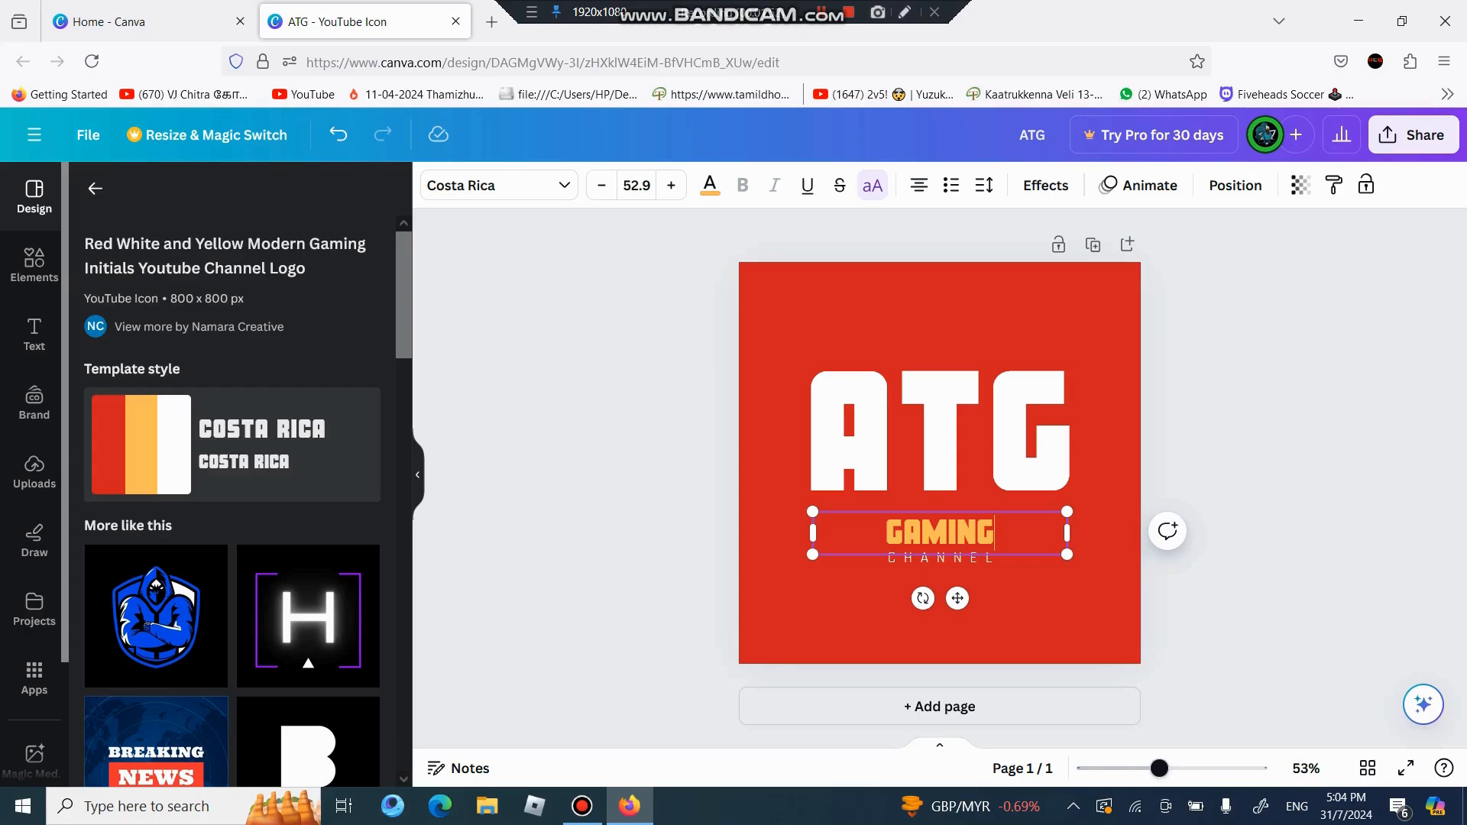
pyautogui.click(1306, 509)
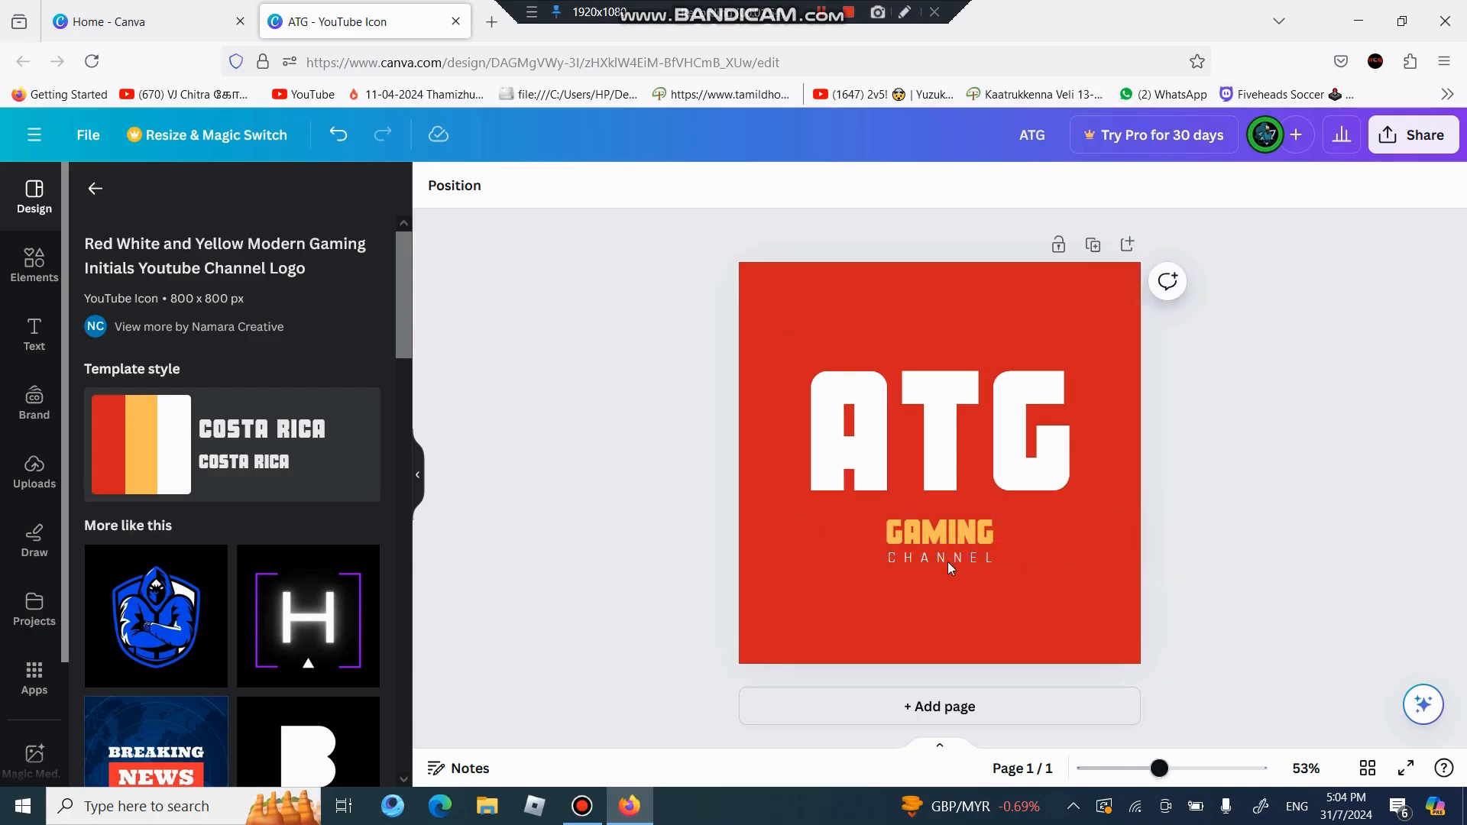
# Step: Move the CHANNEL text lower to leave a gap beneath the GAMING line
pyautogui.click(34, 336)
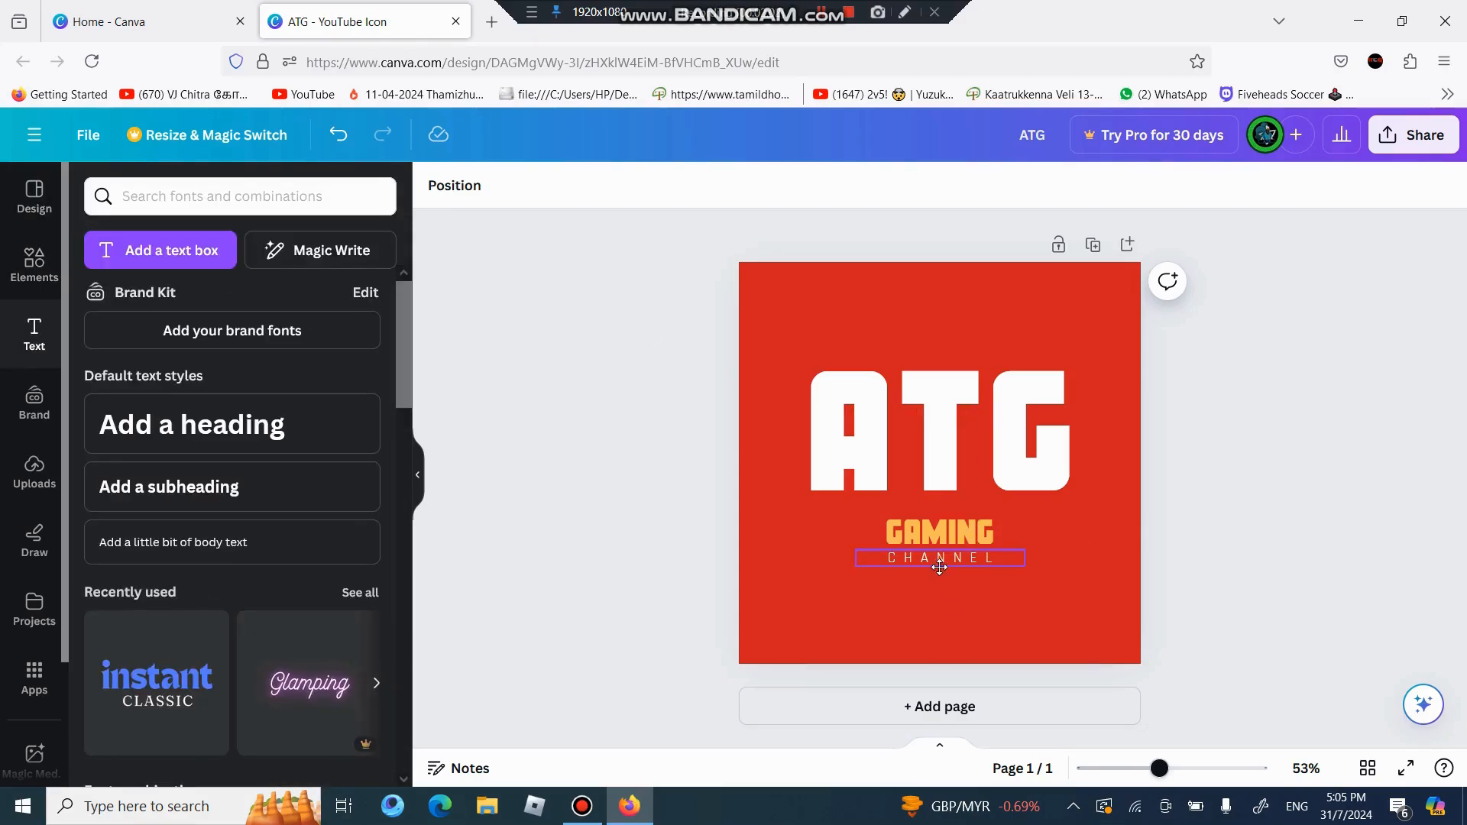
pyautogui.moveTo(942, 560)
pyautogui.mouseDown()
pyautogui.moveTo(940, 587)
pyautogui.moveTo(932, 548)
pyautogui.mouseUp()
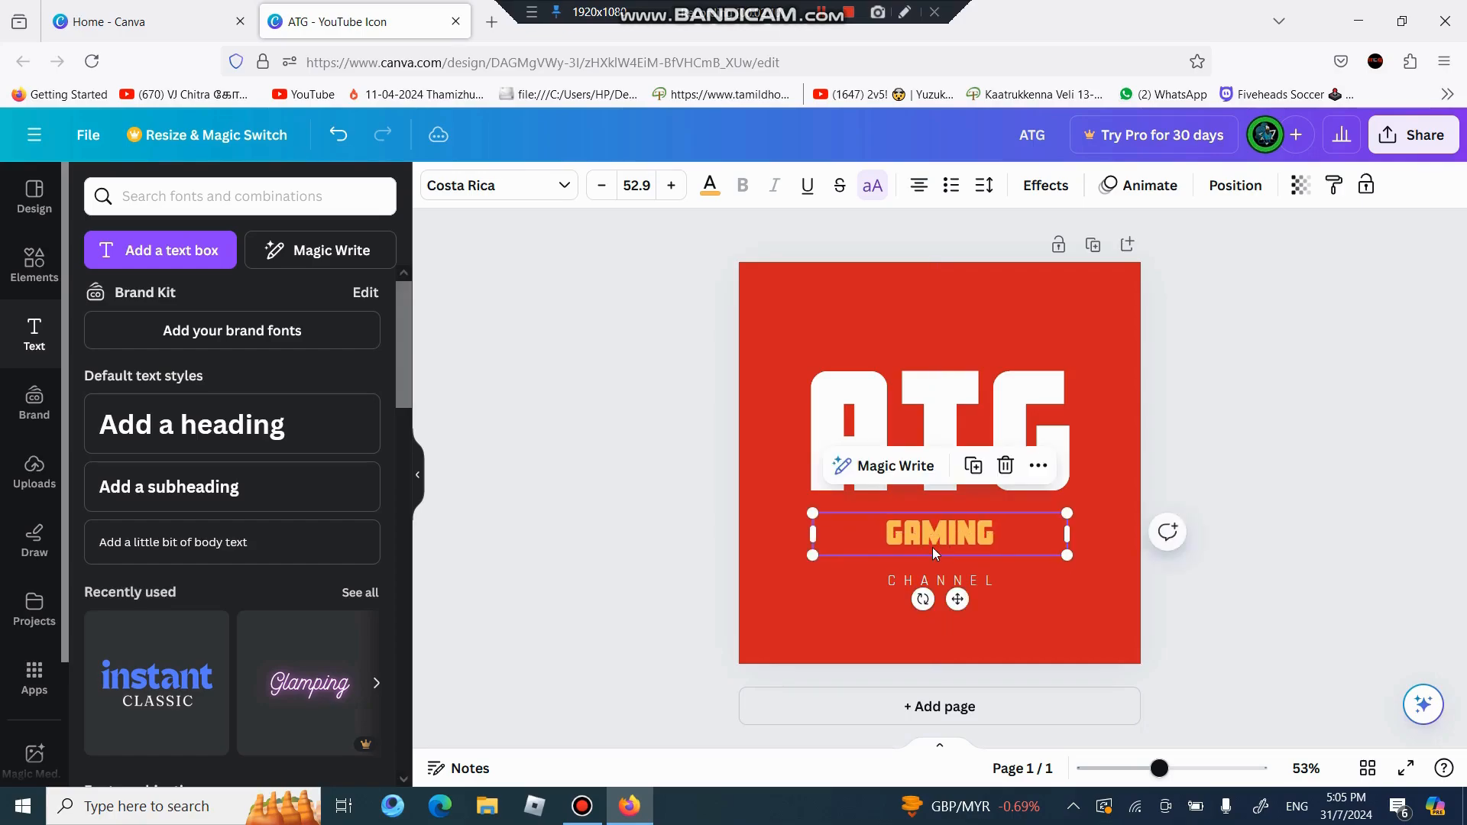
pyautogui.click(1247, 536)
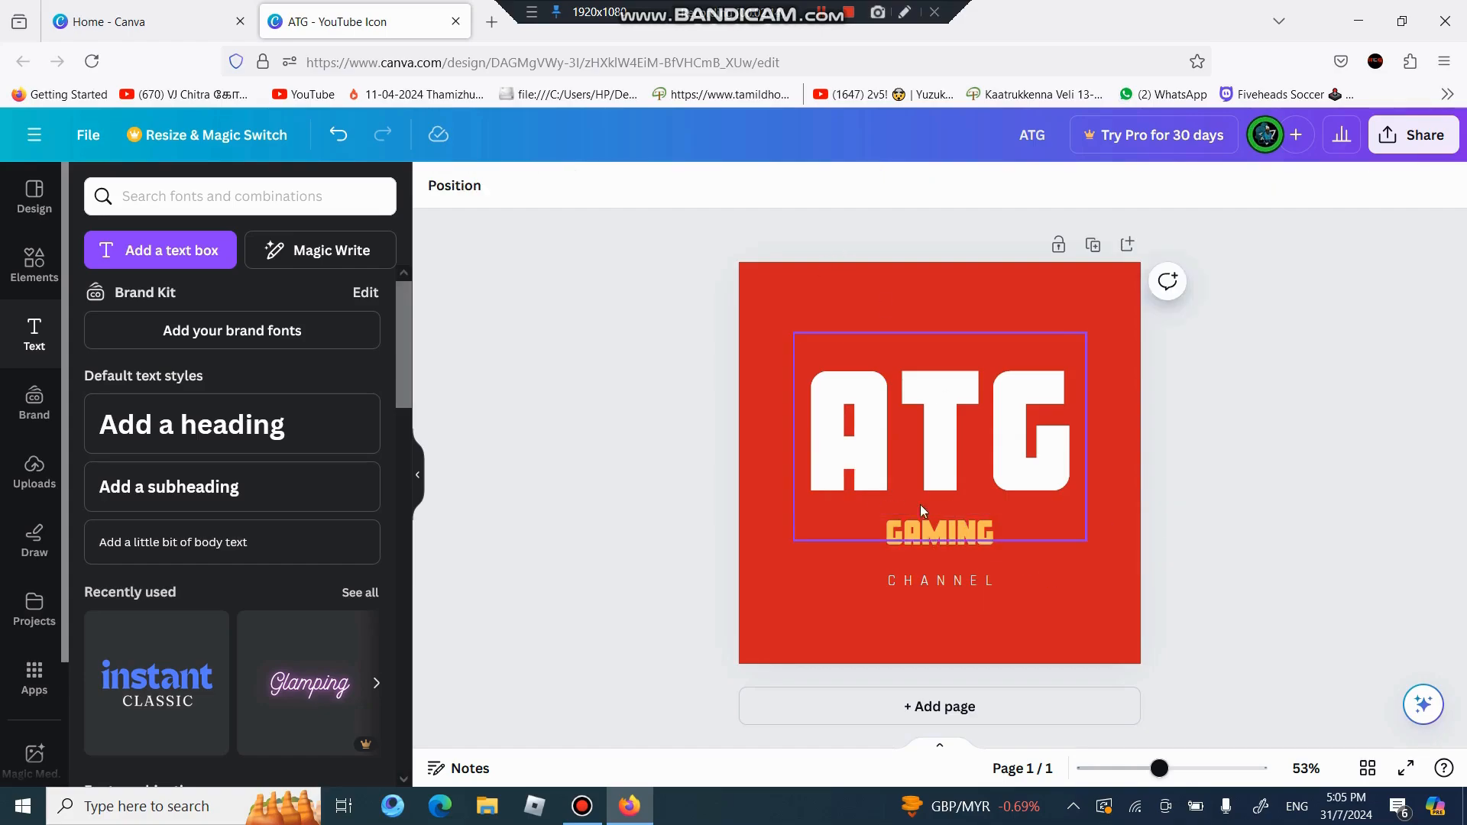
pyautogui.moveTo(947, 587); pyautogui.dragTo(949, 581)
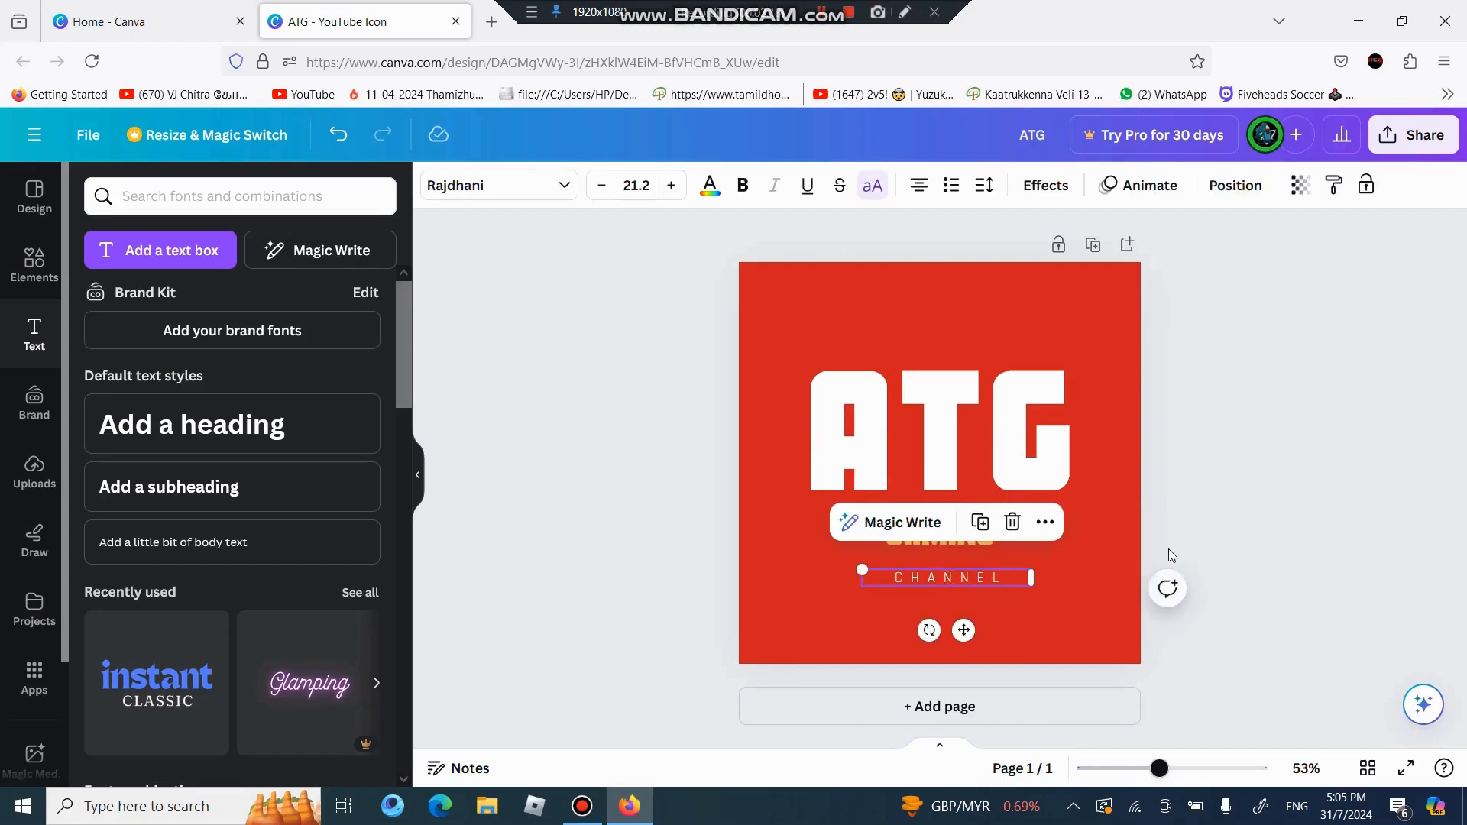
pyautogui.click(578, 533)
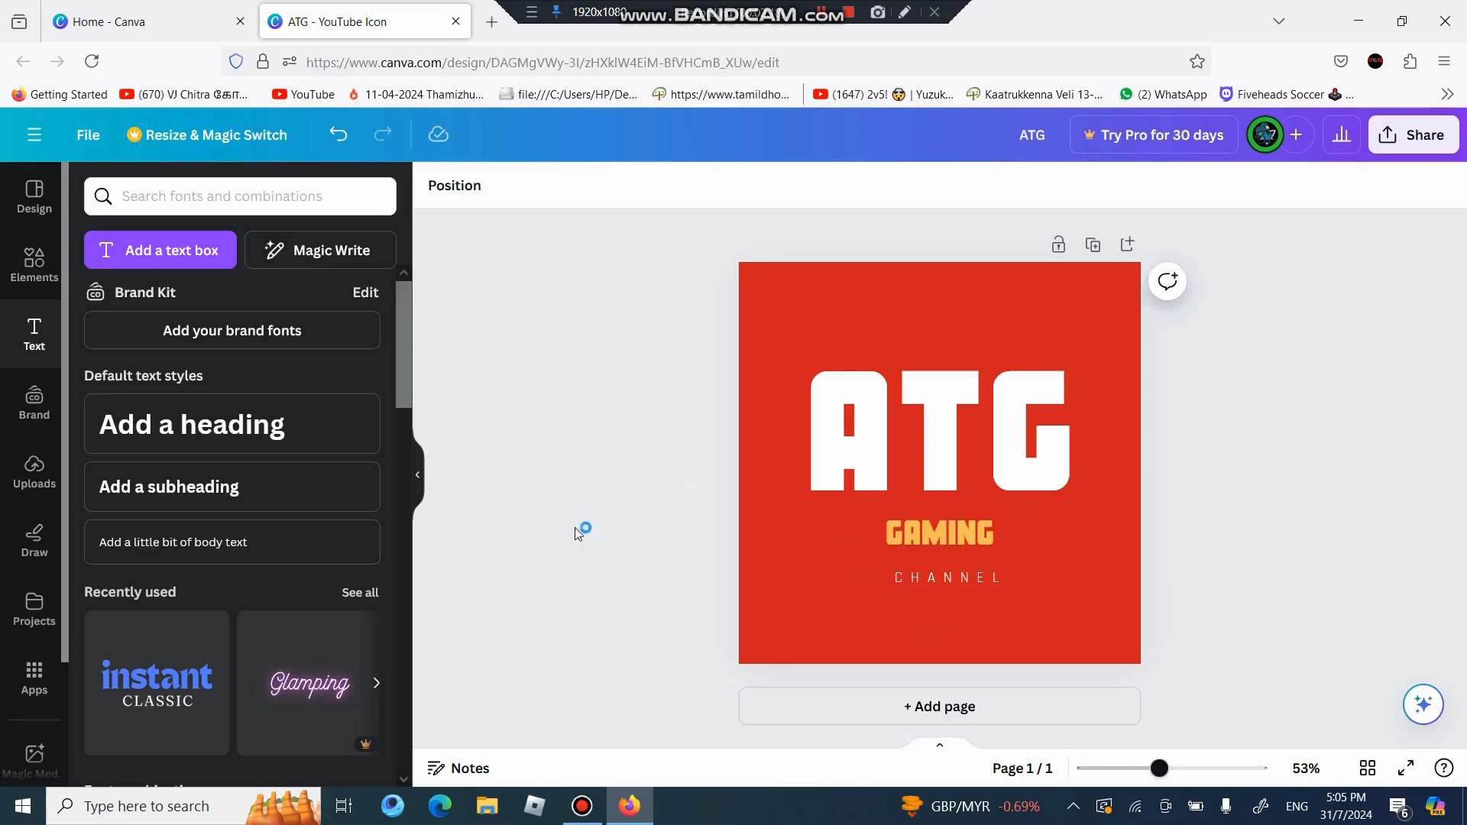
# Step: Try a circle shape from the elements over the ATG lettering and take it off the page again
pyautogui.click(16, 268)
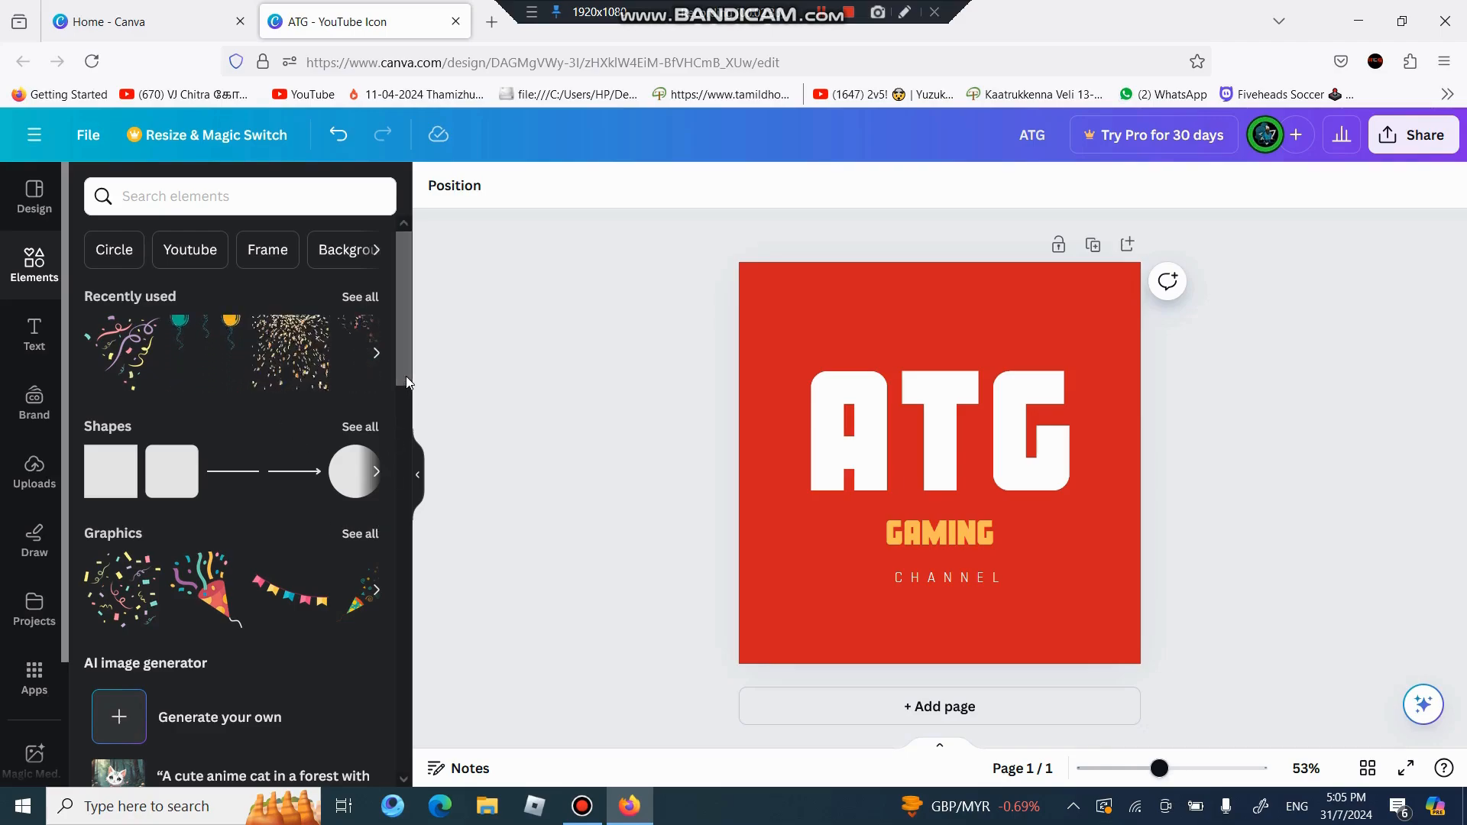
pyautogui.moveTo(406, 376)
pyautogui.mouseDown()
pyautogui.moveTo(405, 406)
pyautogui.moveTo(406, 387)
pyautogui.mouseUp()
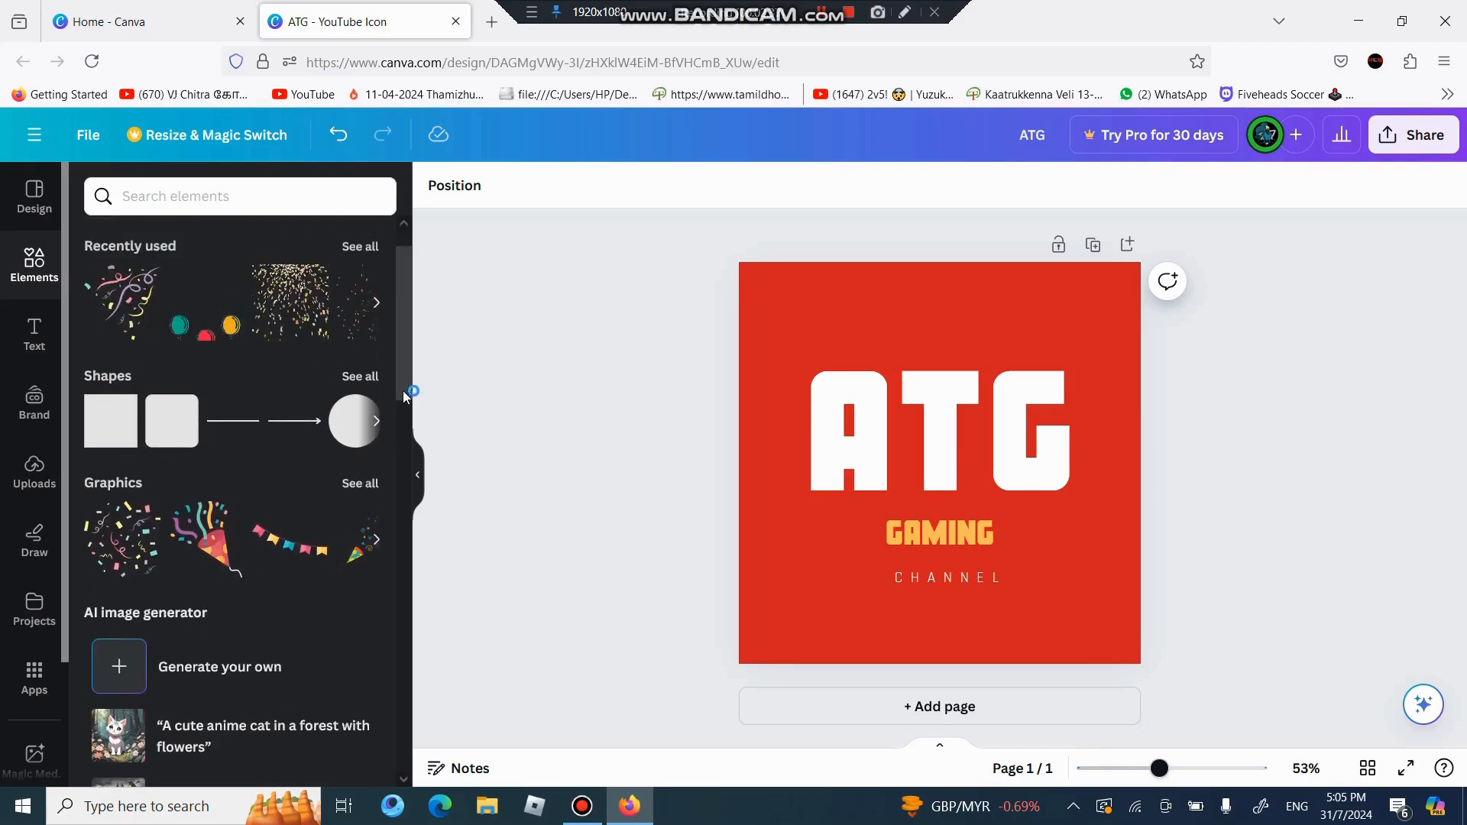
pyautogui.click(373, 421)
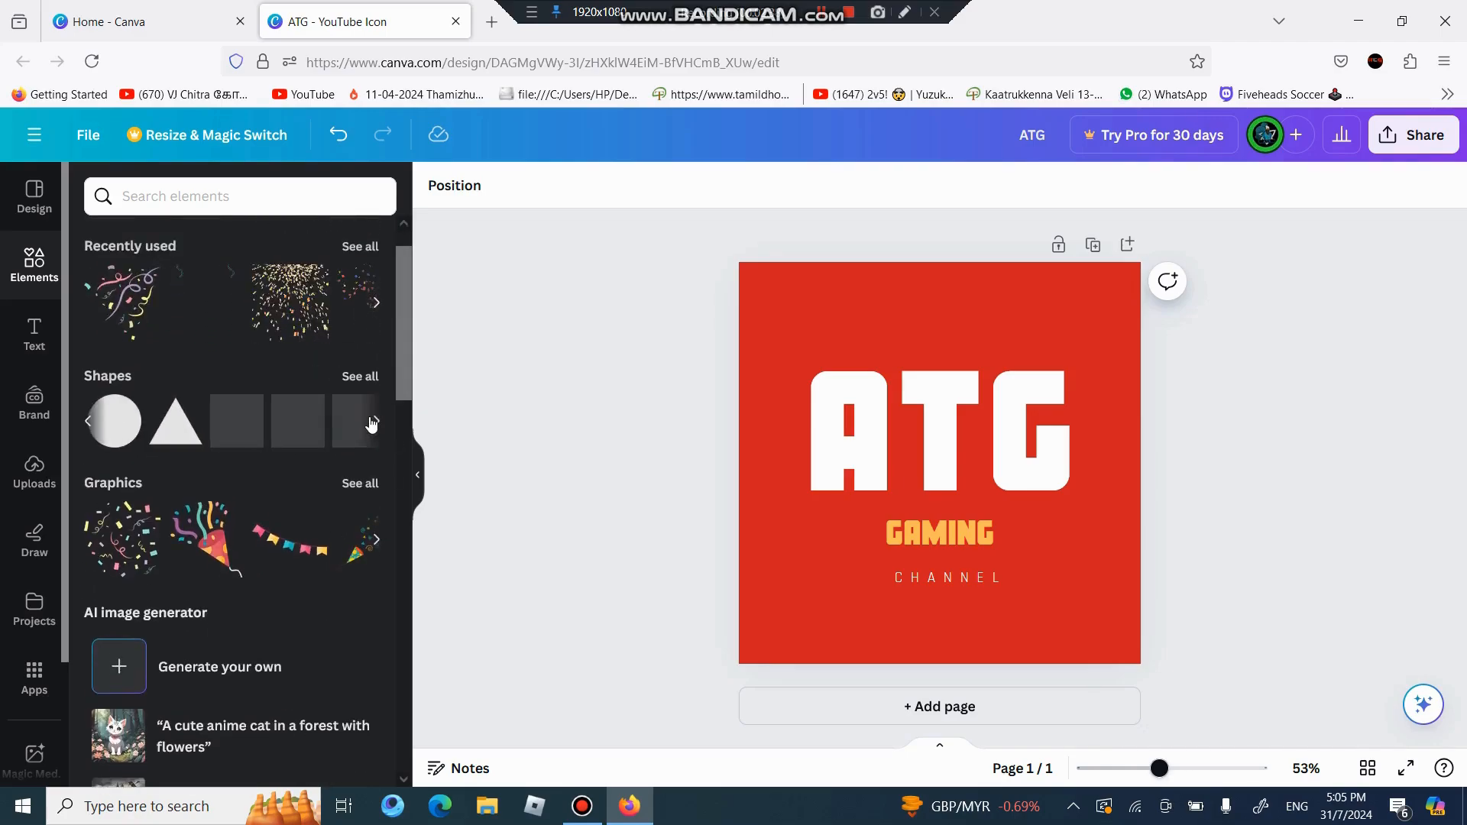
pyautogui.click(111, 419)
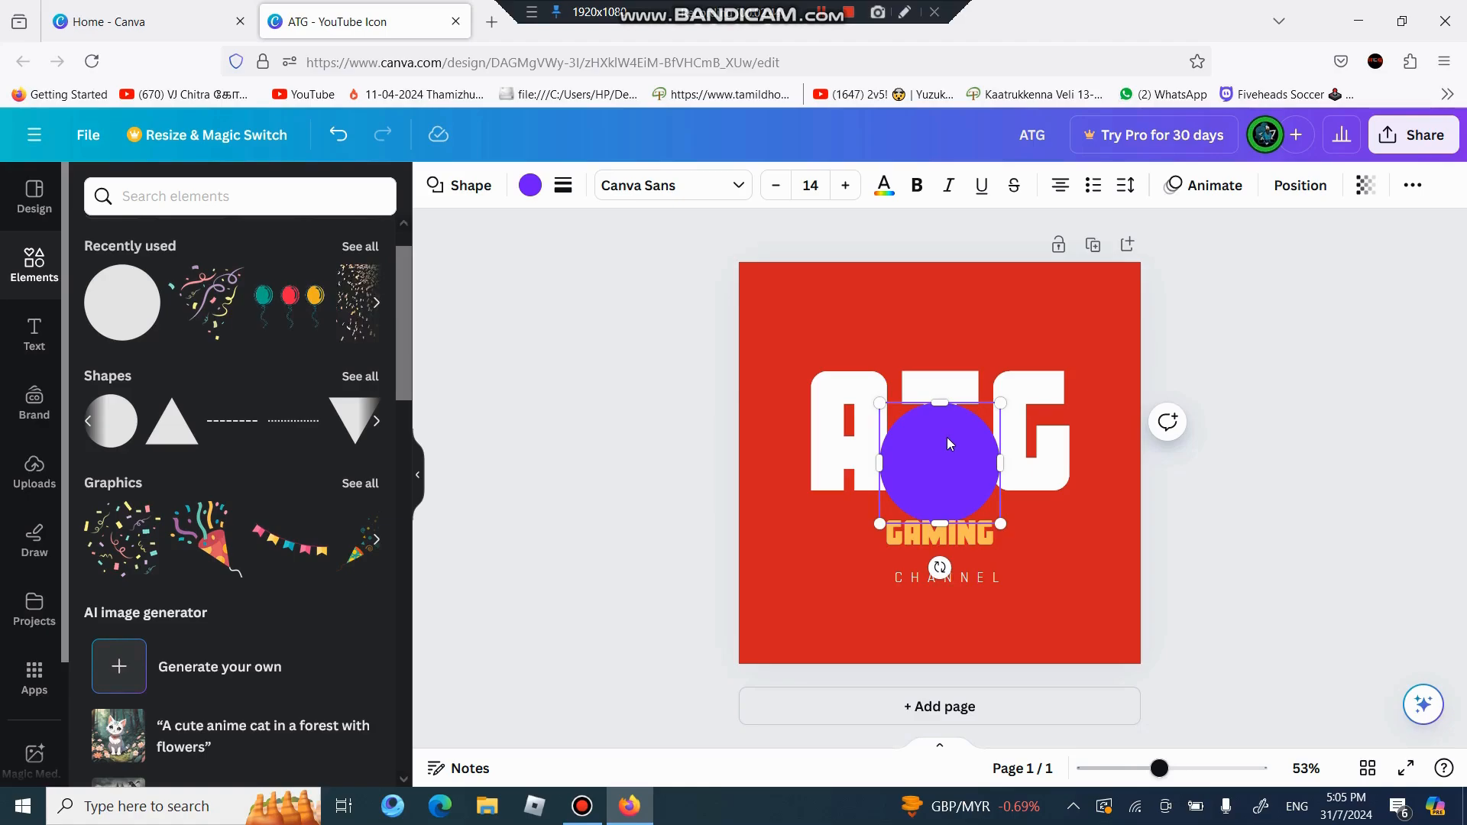
pyautogui.moveTo(946, 444); pyautogui.dragTo(961, 476)
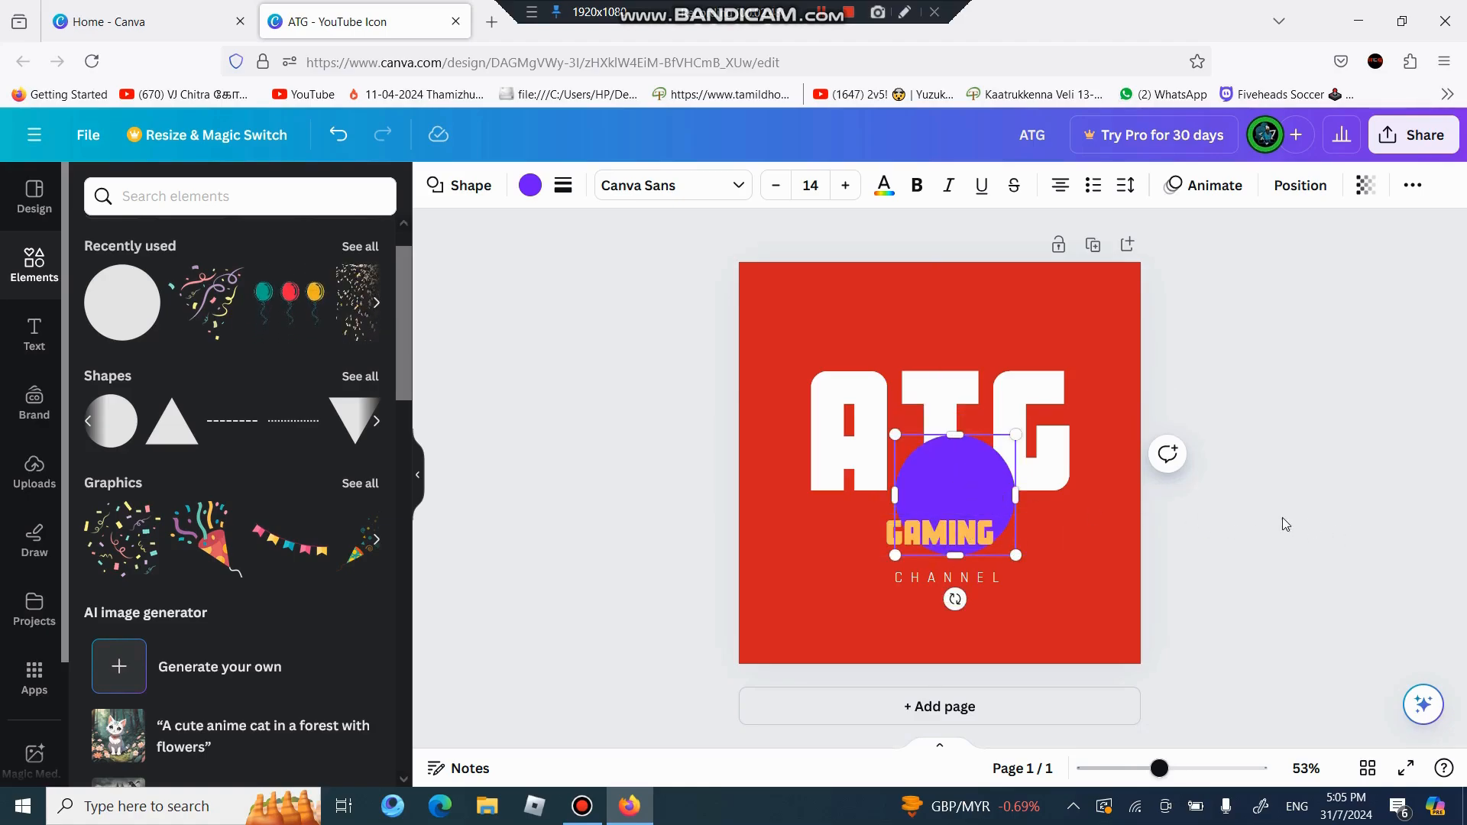
pyautogui.moveTo(970, 482); pyautogui.dragTo(1460, 451)
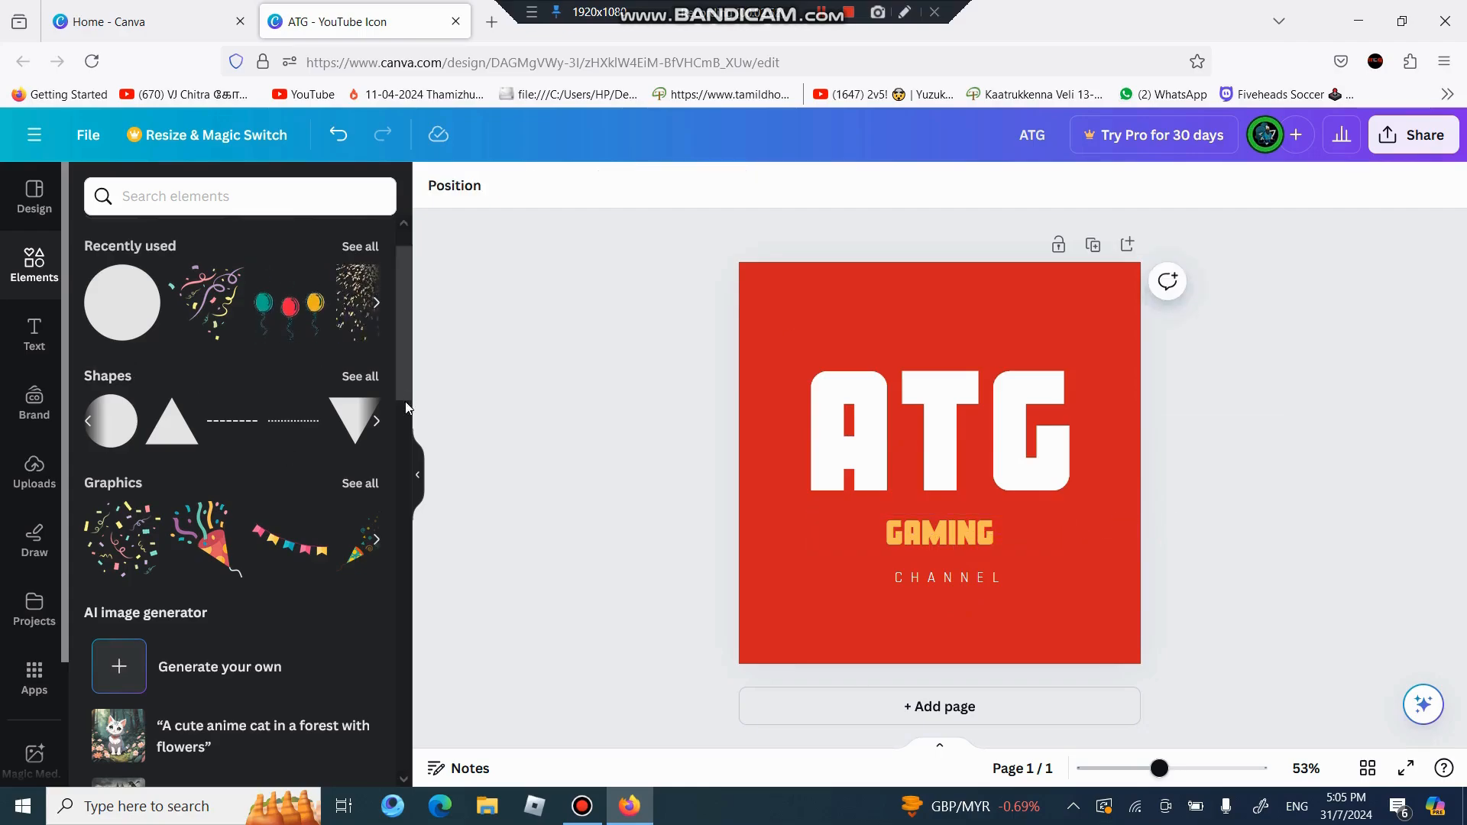
# Step: Add the multicoloured confetti graphic from the elements library to the logo
pyautogui.moveTo(405, 401); pyautogui.dragTo(314, 409)
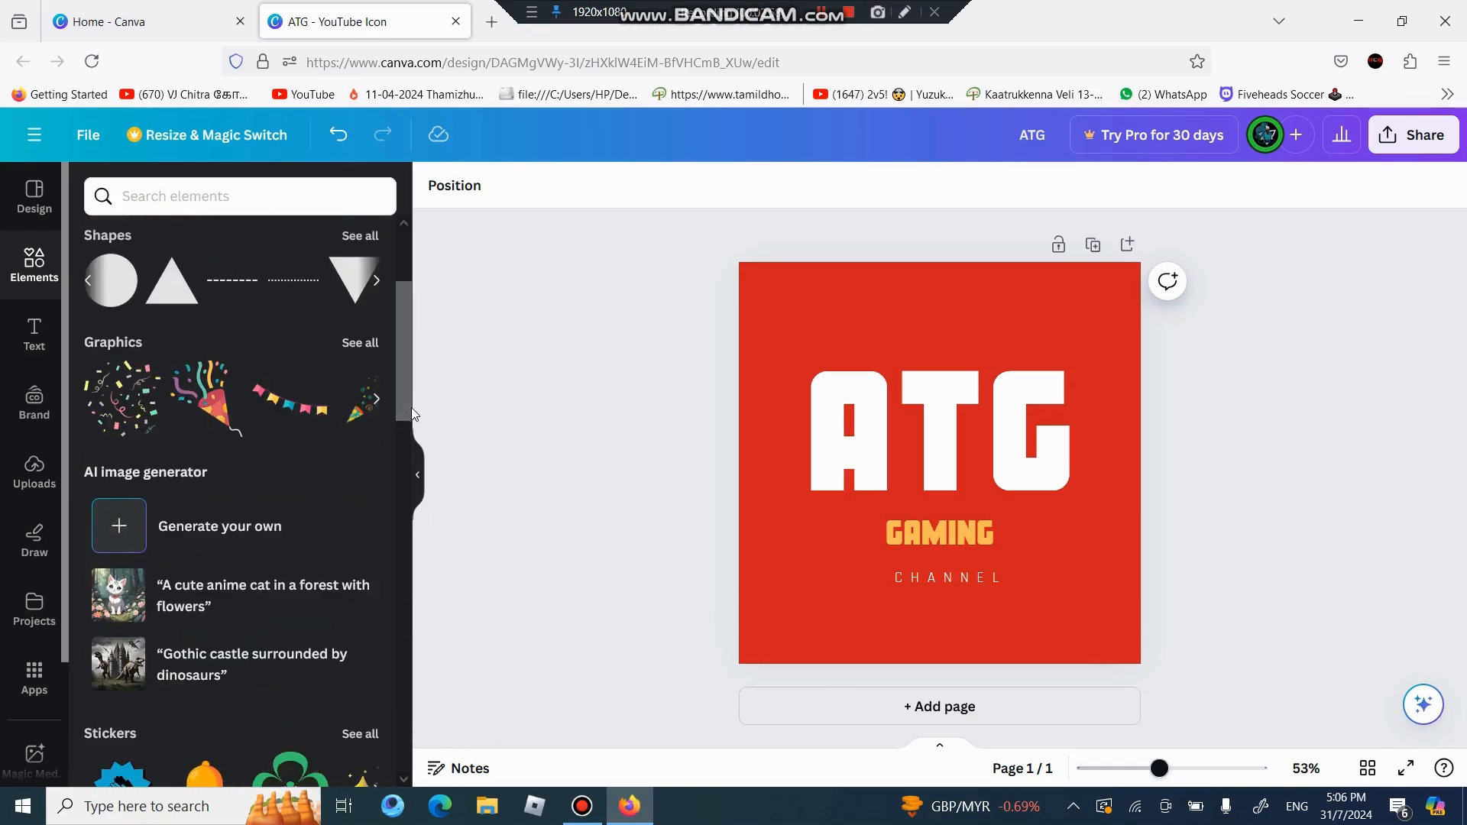
pyautogui.click(148, 410)
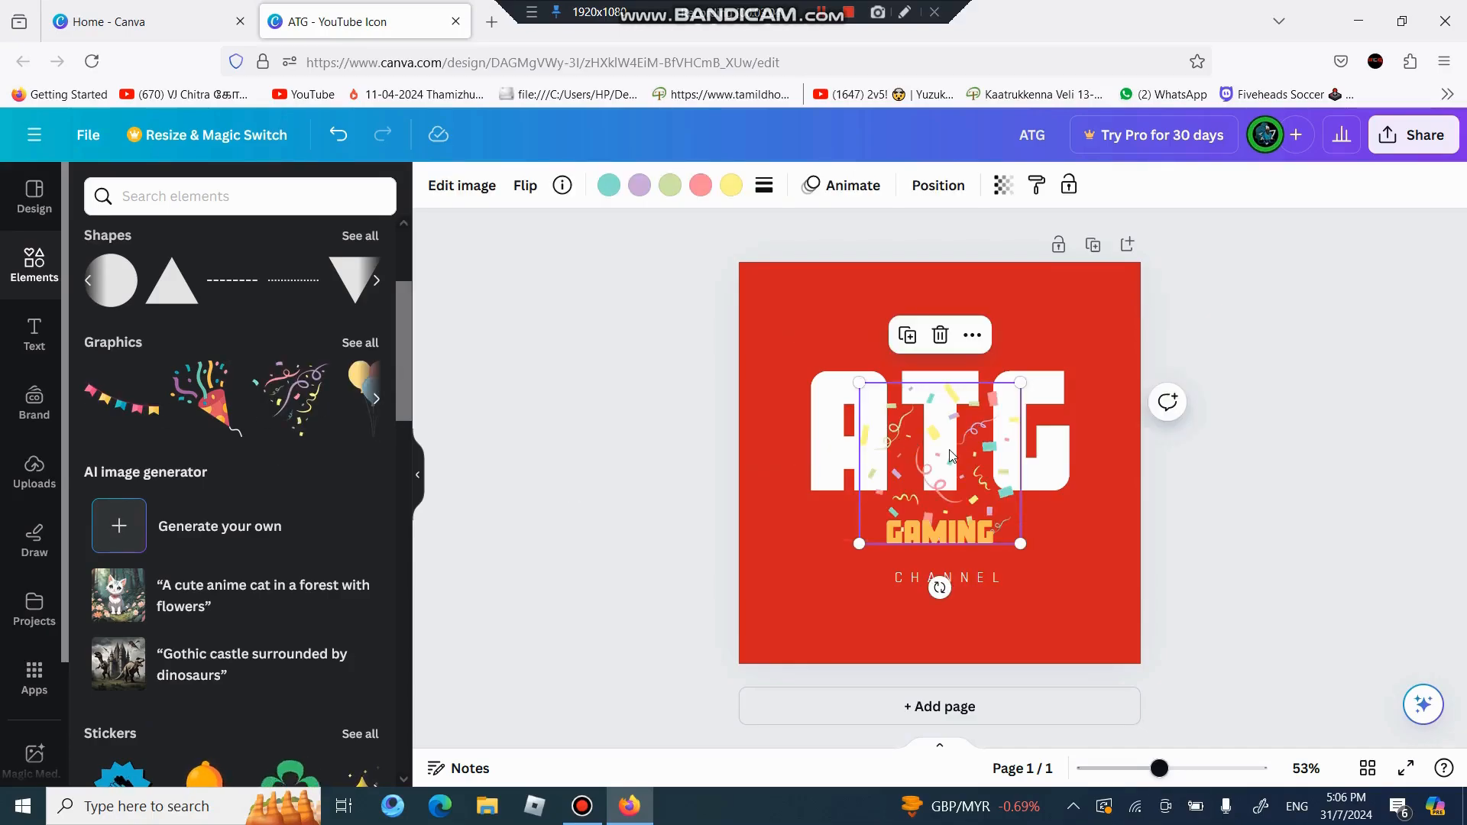
# Step: Move the confetti graphic into the logo's lower-left corner and add the streamer confetti graphic to the lower-right corner
pyautogui.moveTo(928, 470); pyautogui.dragTo(831, 575)
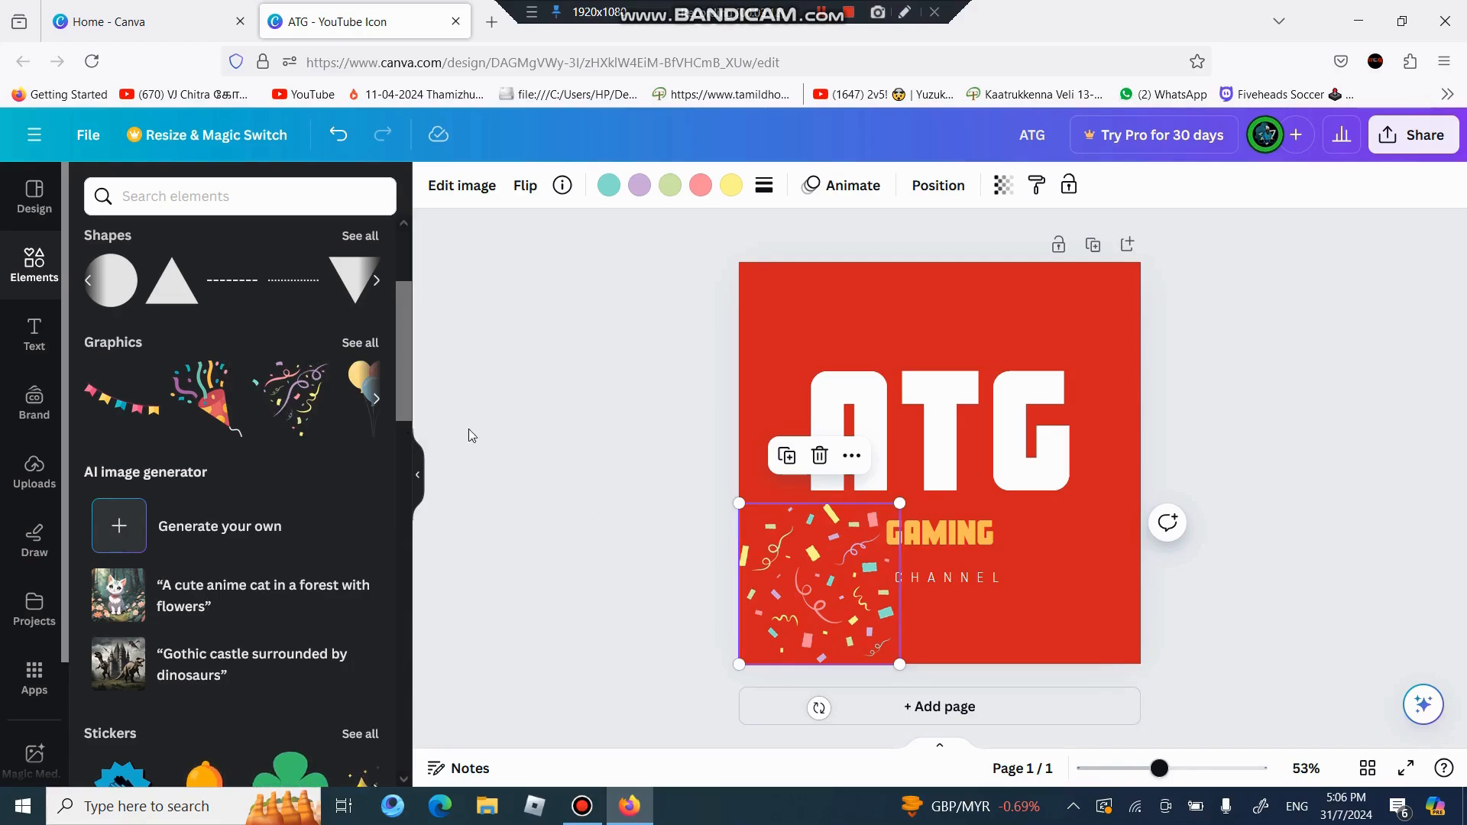
pyautogui.moveTo(288, 382); pyautogui.dragTo(1085, 569)
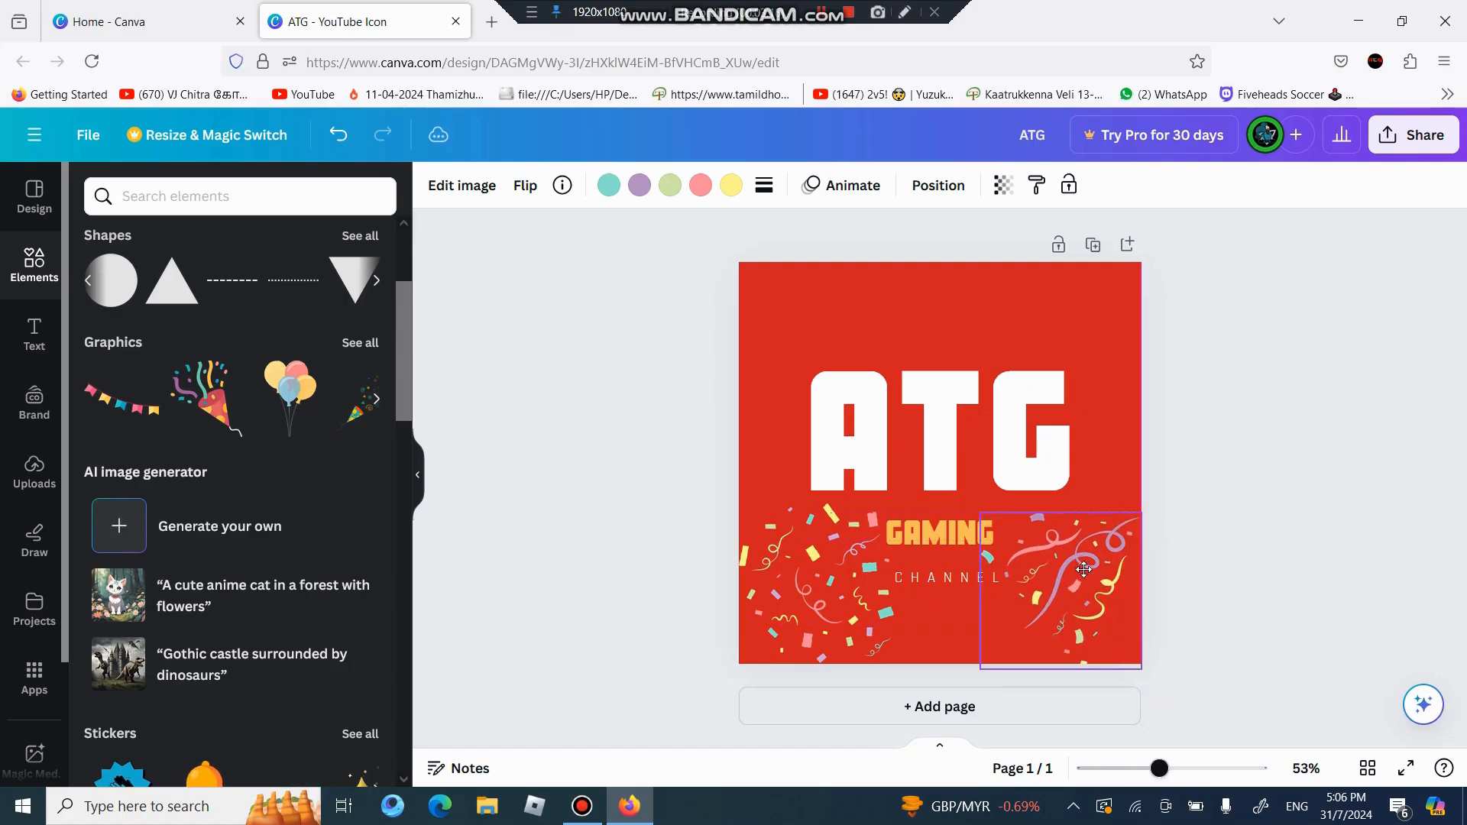
pyautogui.click(1295, 520)
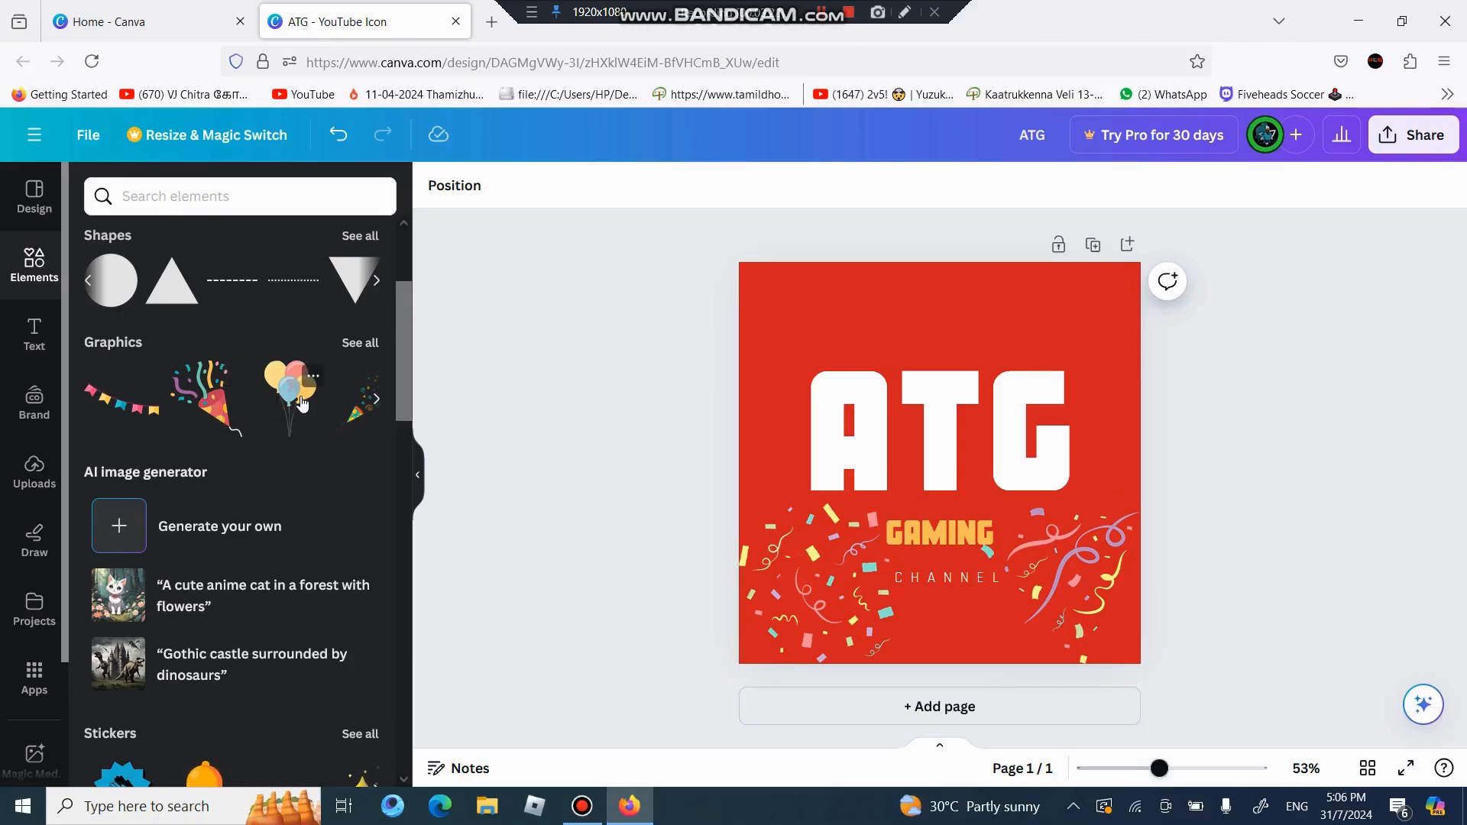
# Step: Add the red party popper graphic and place it in the logo's upper-right corner
pyautogui.moveTo(210, 397)
pyautogui.mouseDown()
pyautogui.moveTo(325, 378)
pyautogui.moveTo(215, 399)
pyautogui.mouseUp()
pyautogui.click(216, 400)
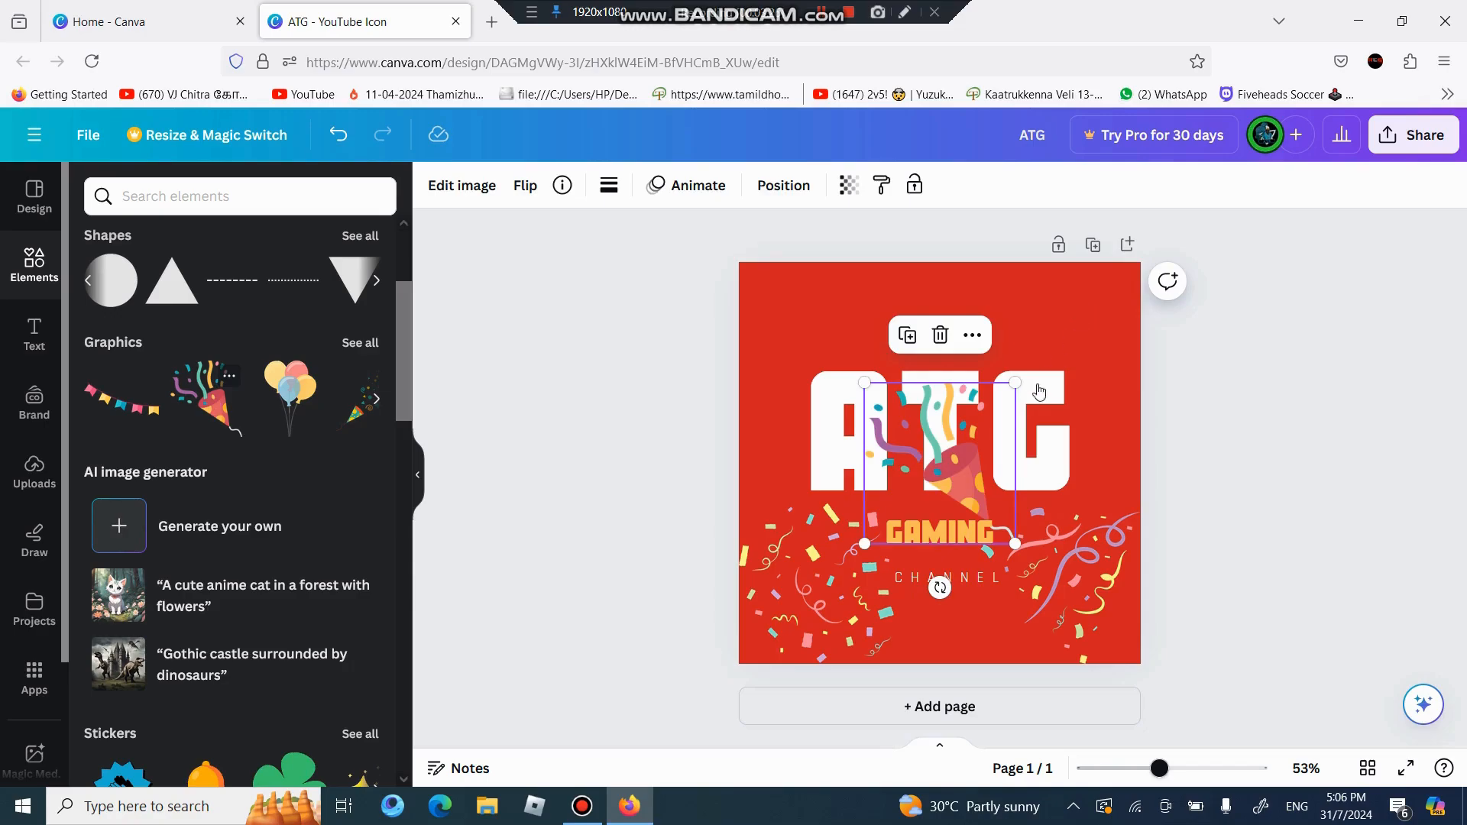
pyautogui.moveTo(963, 426); pyautogui.dragTo(1095, 295)
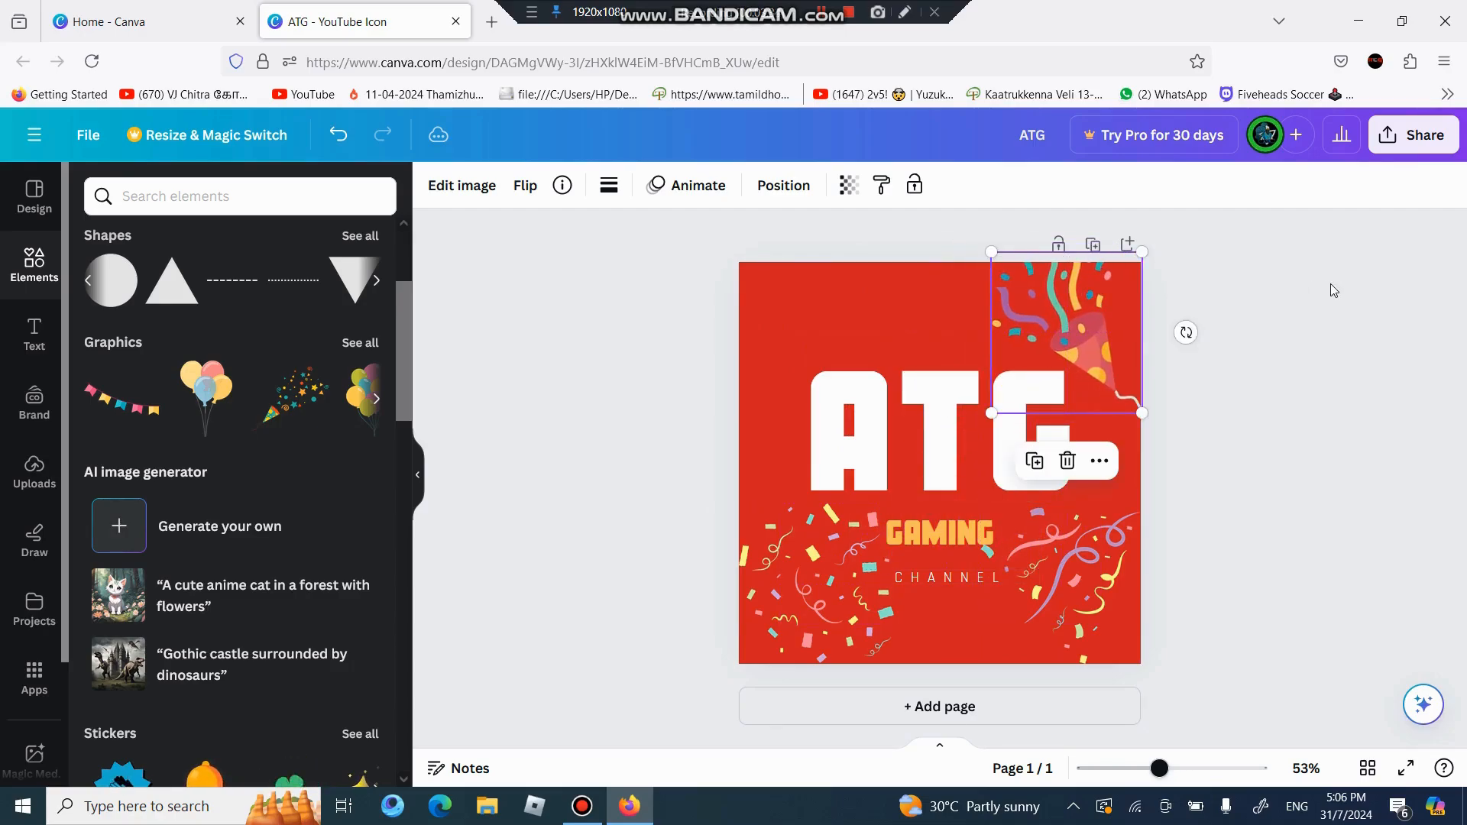
pyautogui.click(1323, 298)
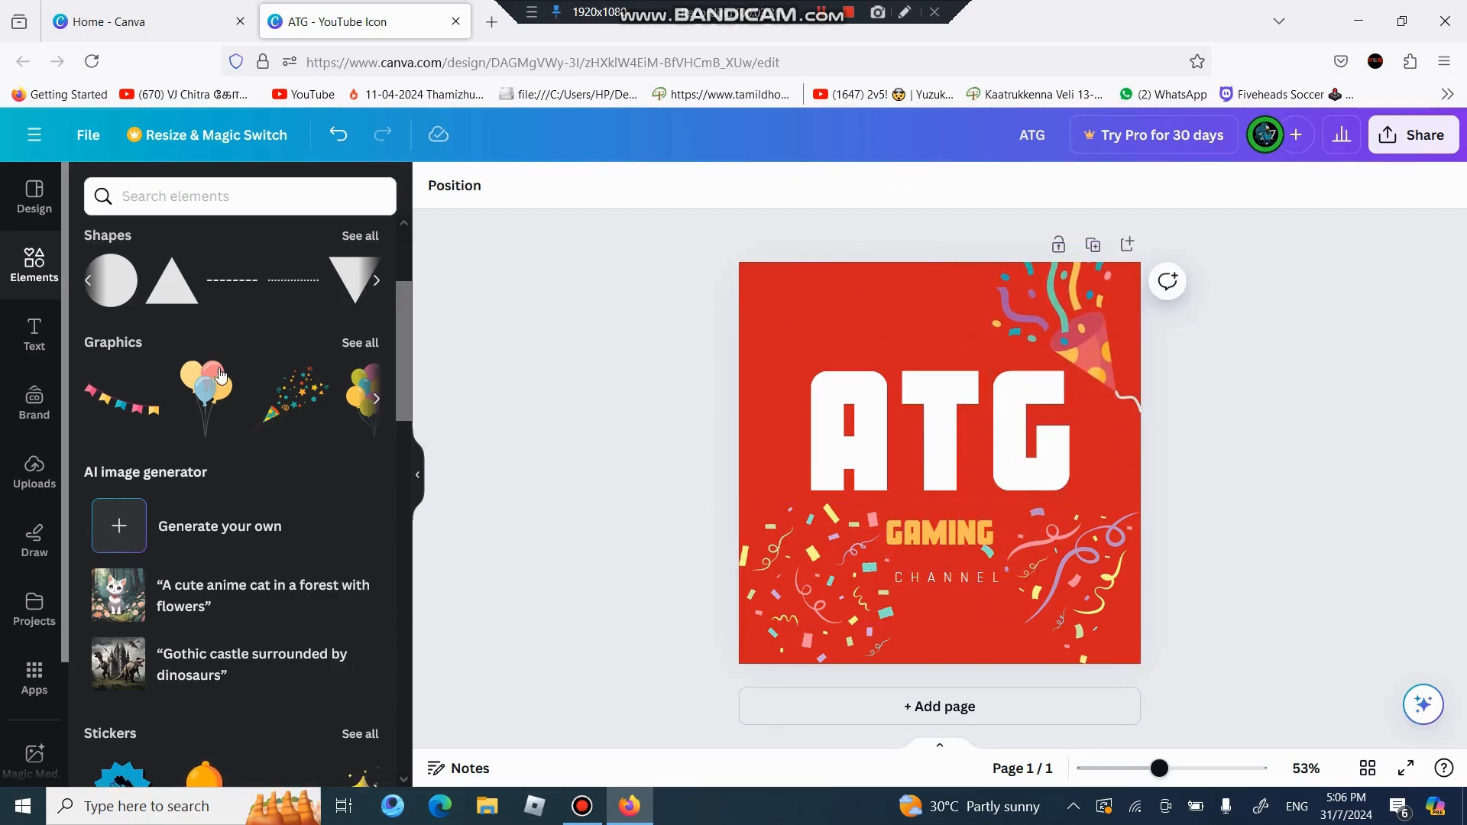
# Step: Add the star confetti popper graphic over the logo's upper-left corner, with its cone hanging off the page edge
pyautogui.click(289, 411)
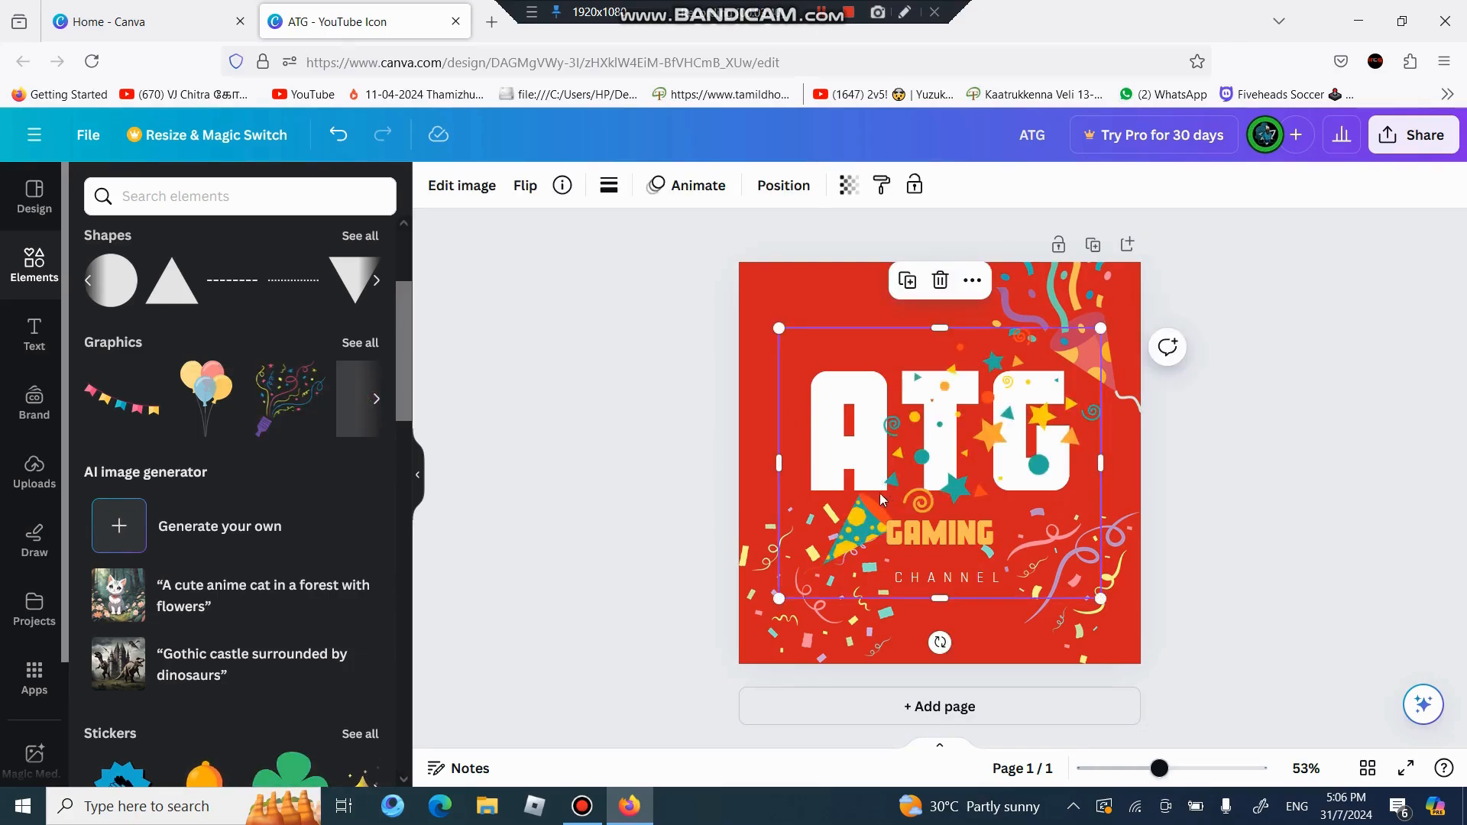
pyautogui.moveTo(891, 501); pyautogui.dragTo(731, 412)
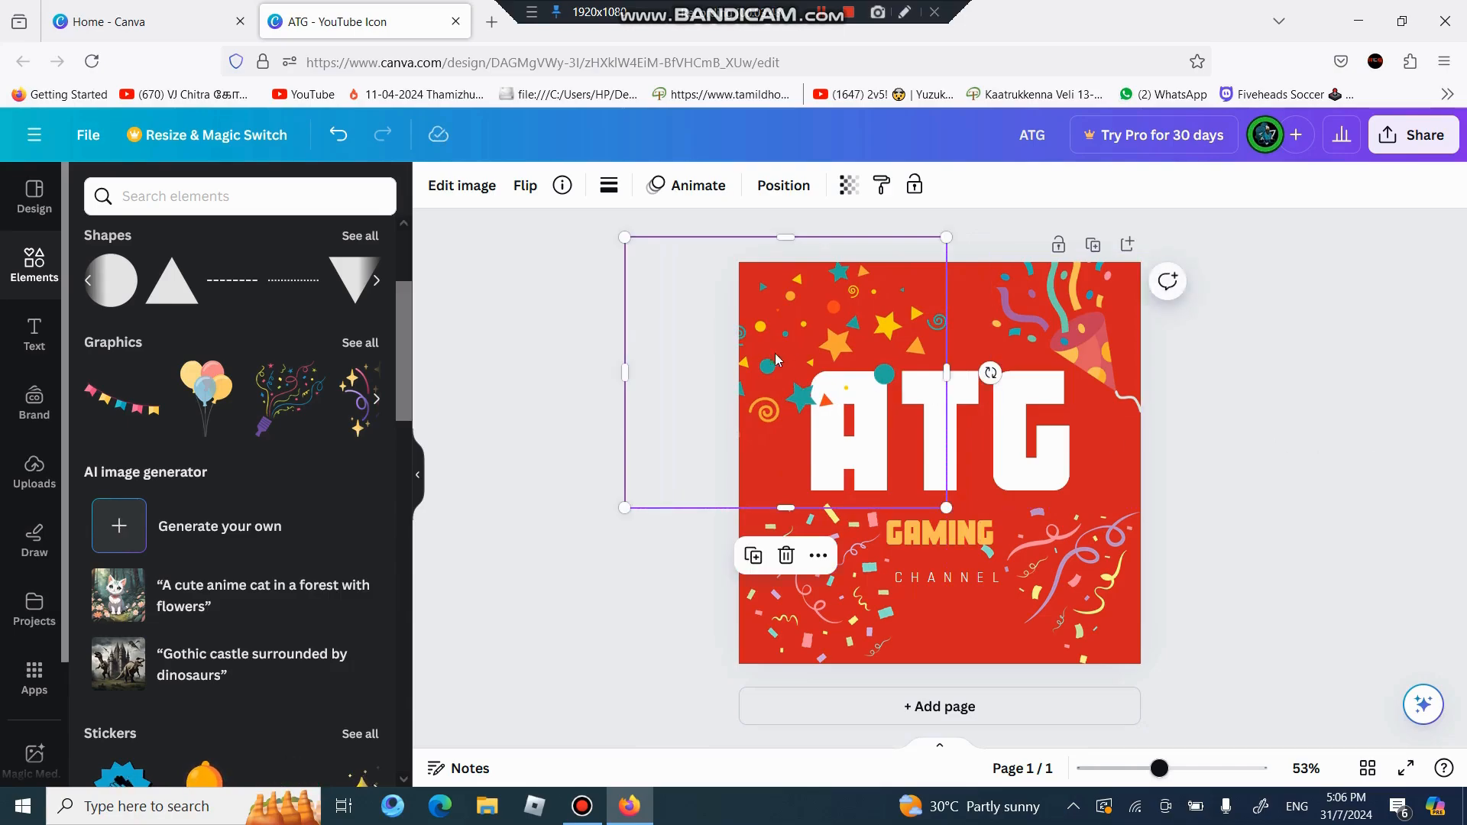
pyautogui.moveTo(793, 363); pyautogui.dragTo(763, 353)
pyautogui.click(1290, 384)
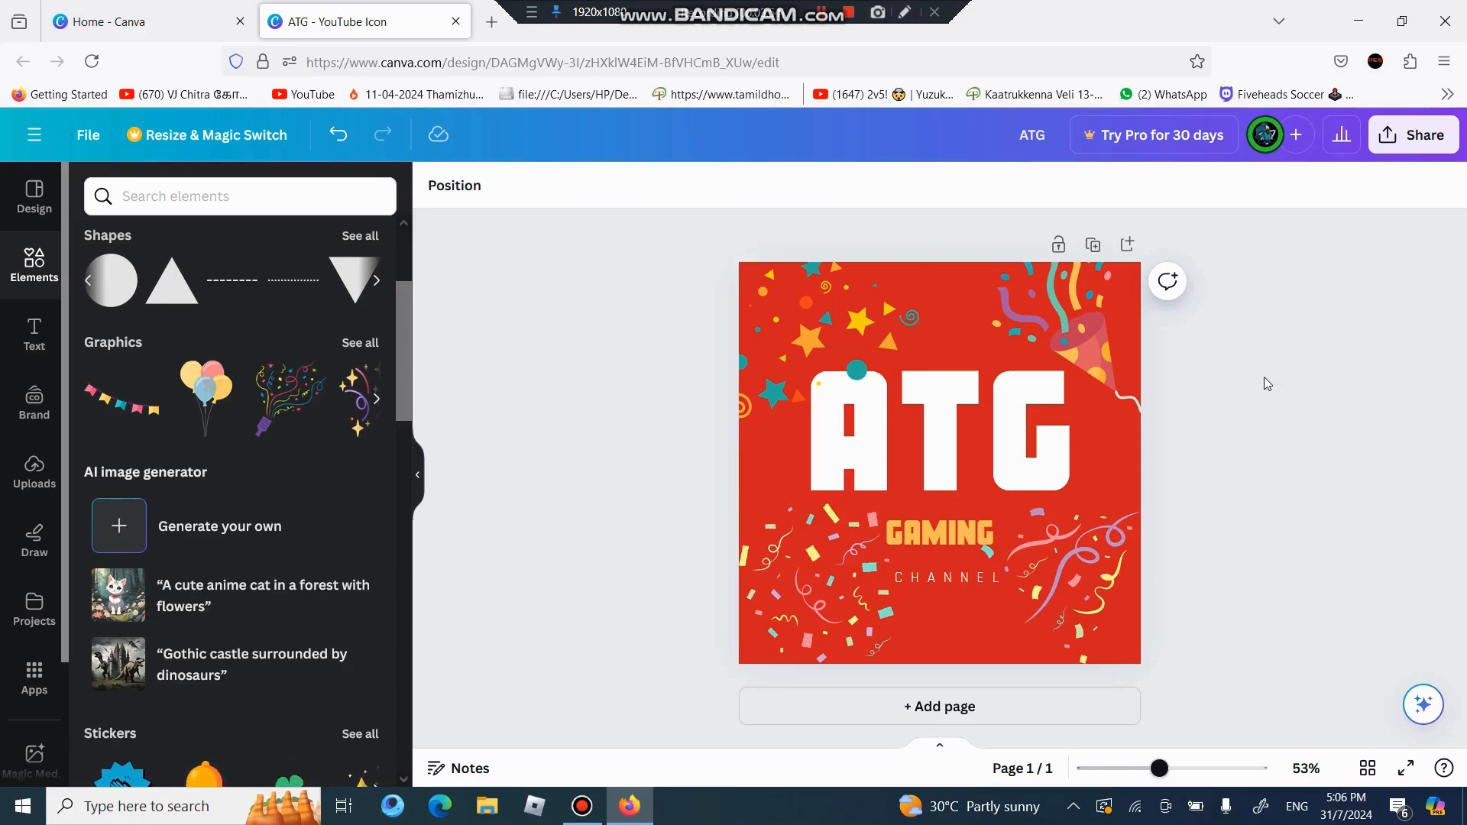
# Step: Enlarge the CHANNEL text beneath GAMING to font size 24.7
pyautogui.click(961, 578)
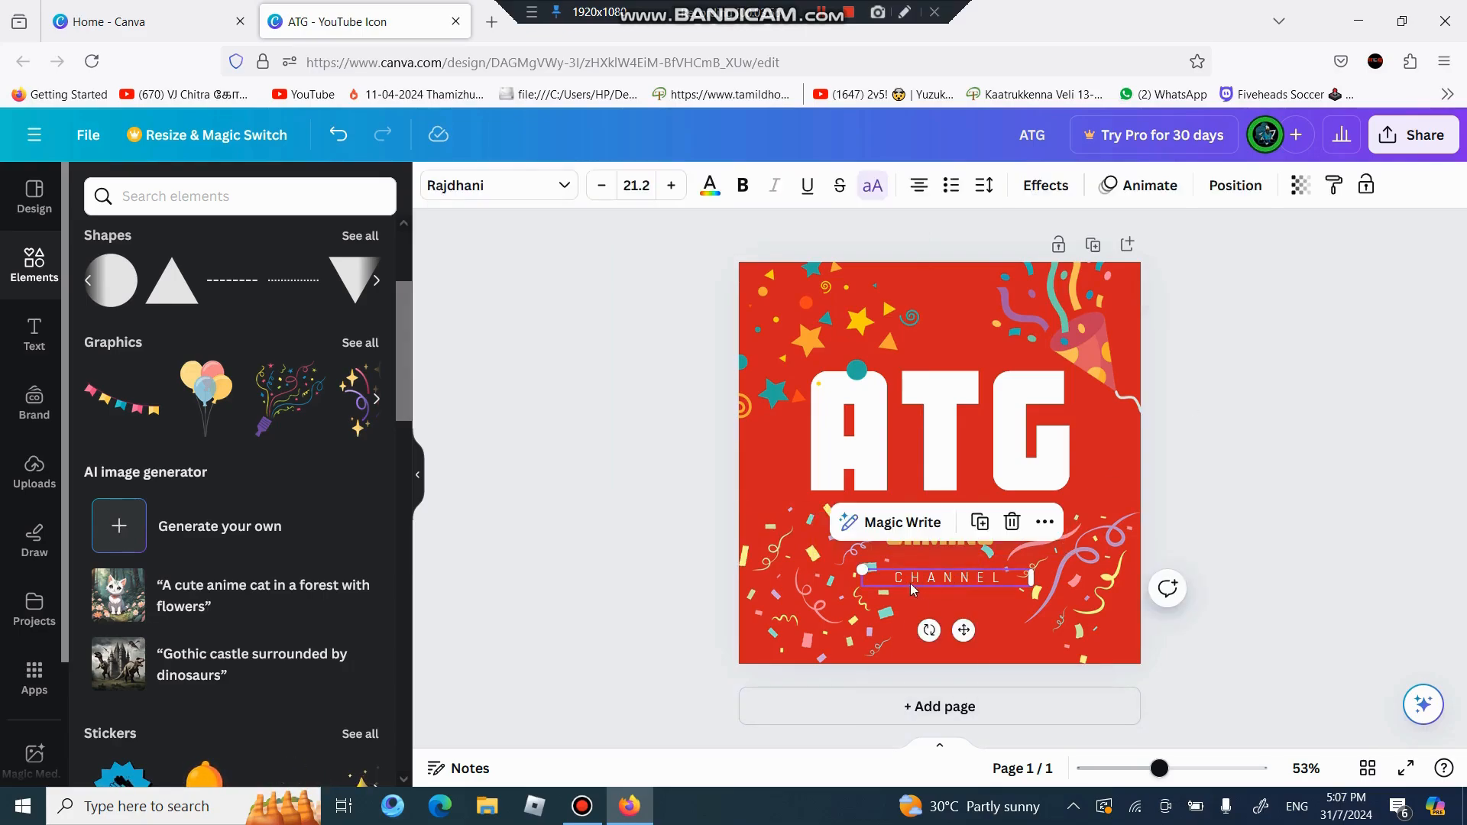
pyautogui.moveTo(849, 567); pyautogui.dragTo(820, 563)
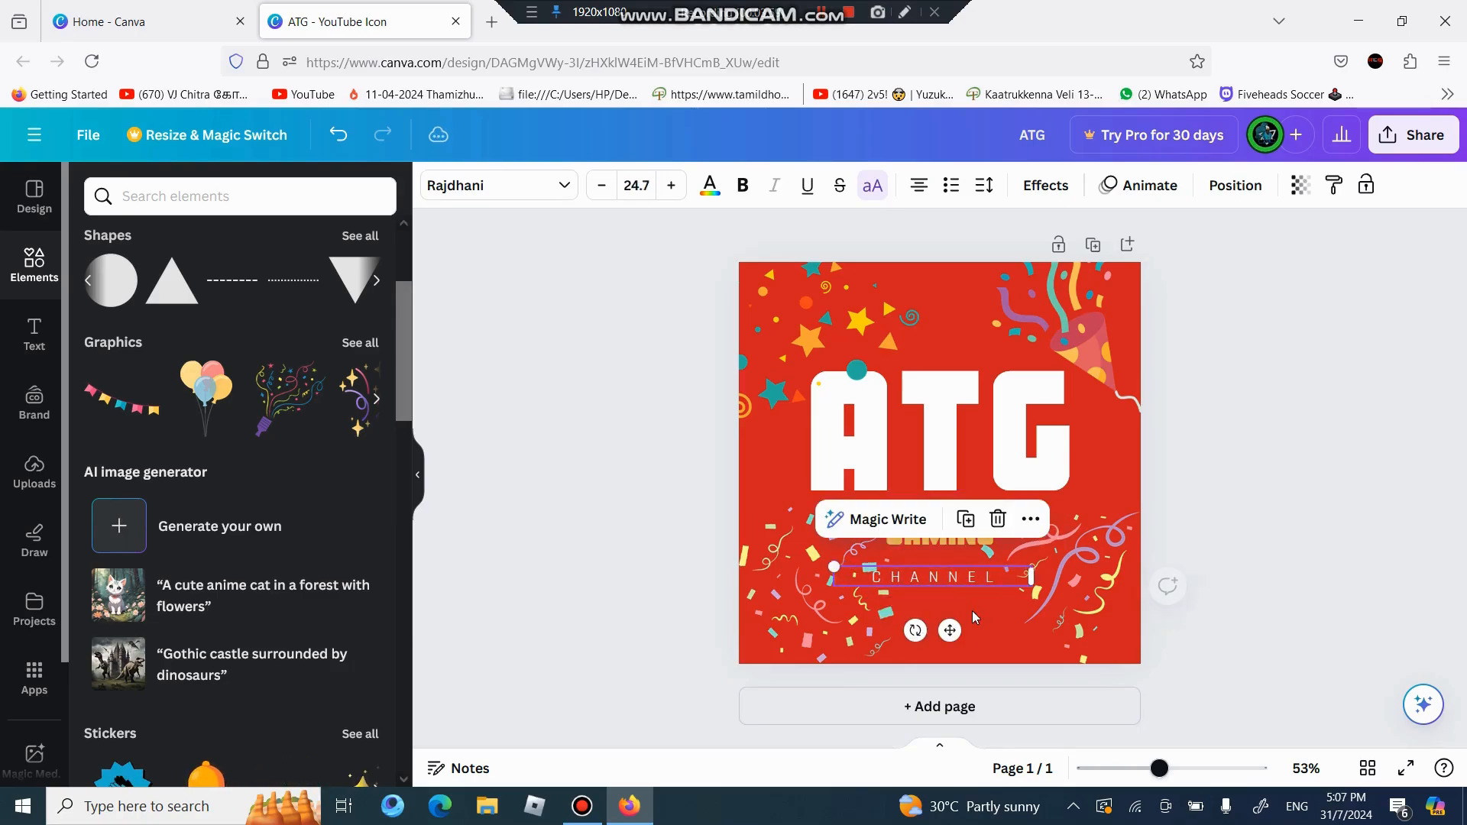
pyautogui.doubleClick(1003, 576)
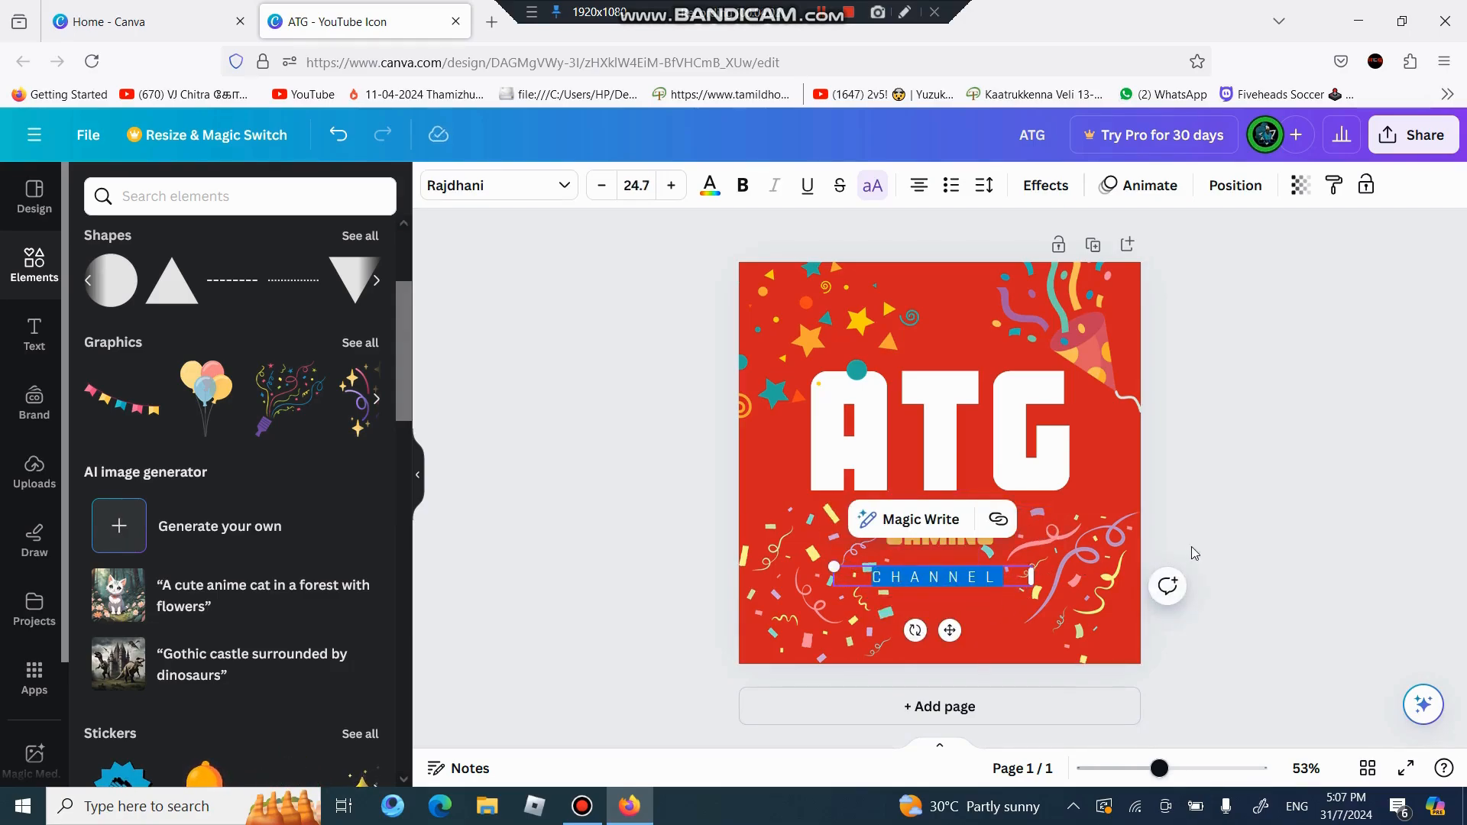
pyautogui.click(1257, 436)
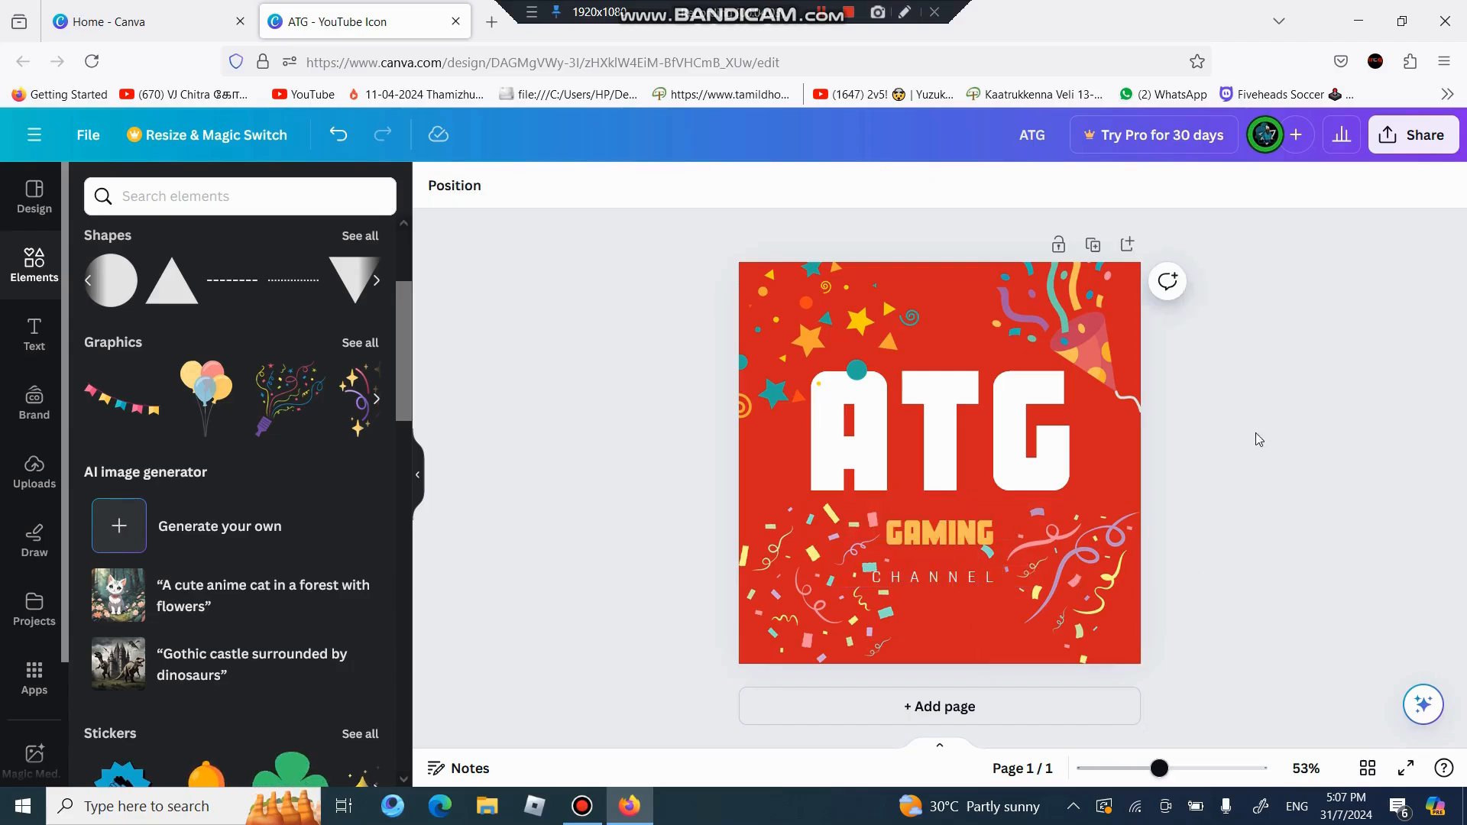
pyautogui.click(1020, 577)
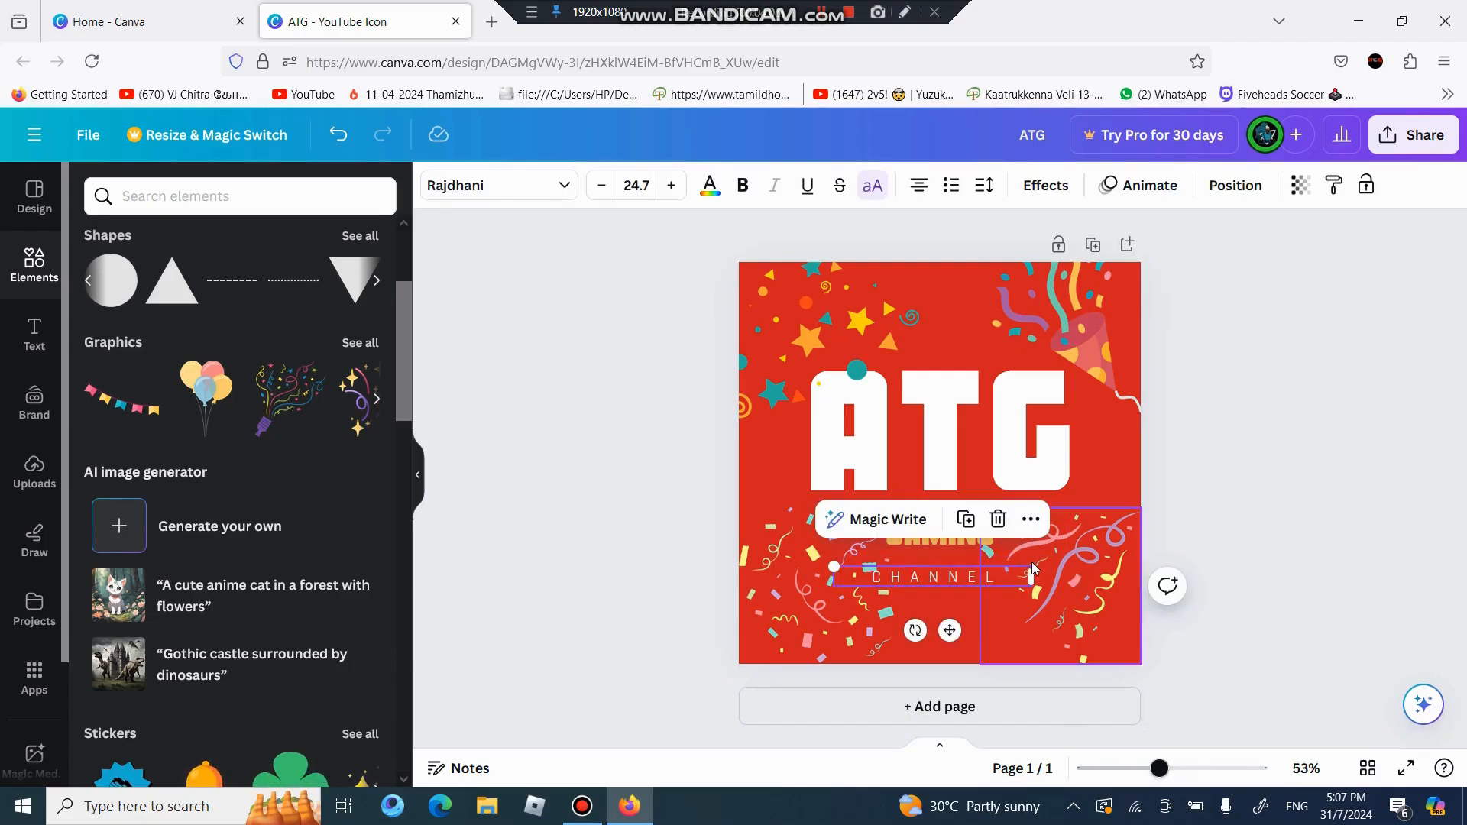
pyautogui.click(1030, 564)
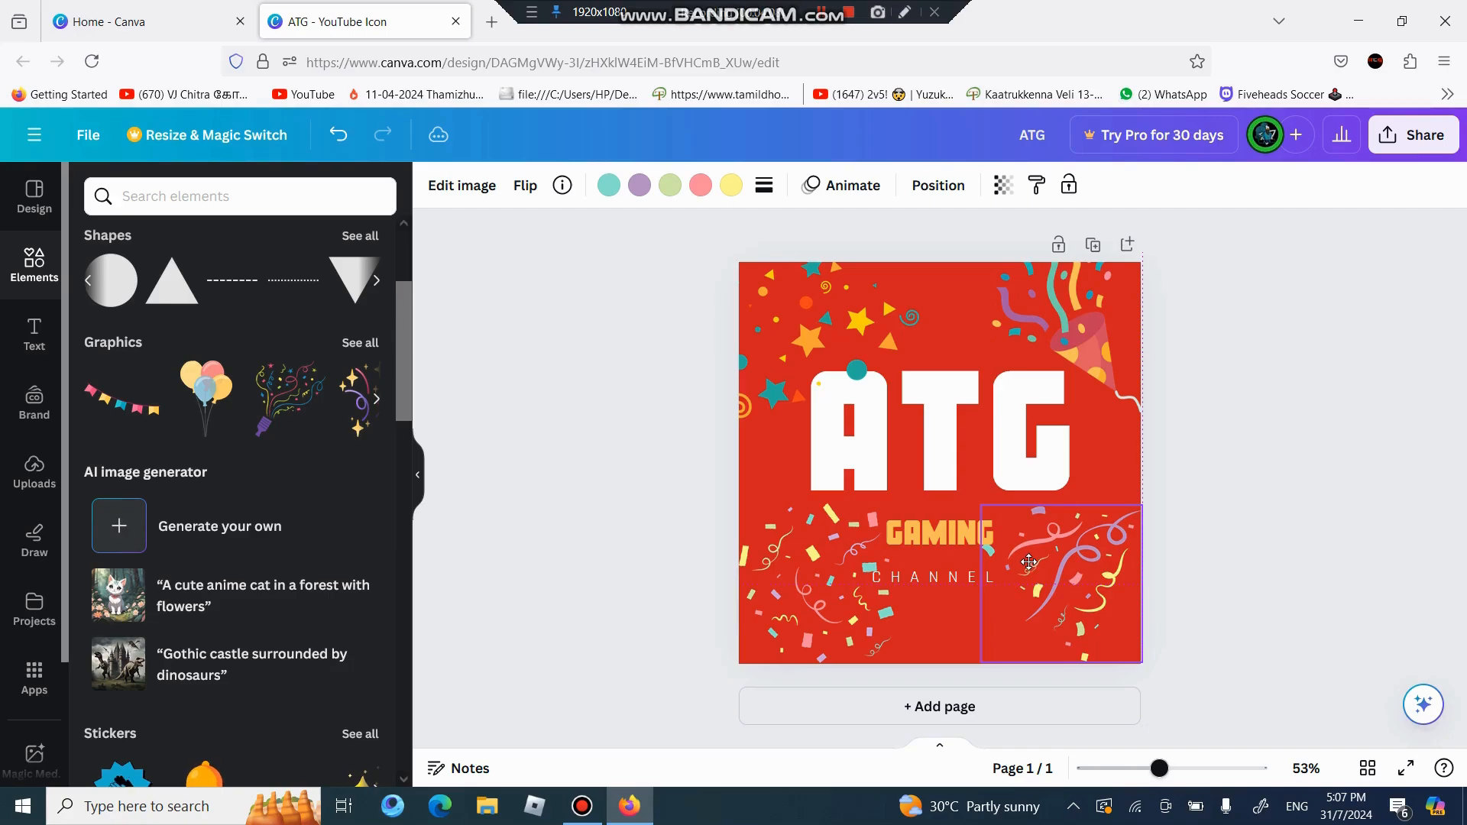
pyautogui.click(1226, 505)
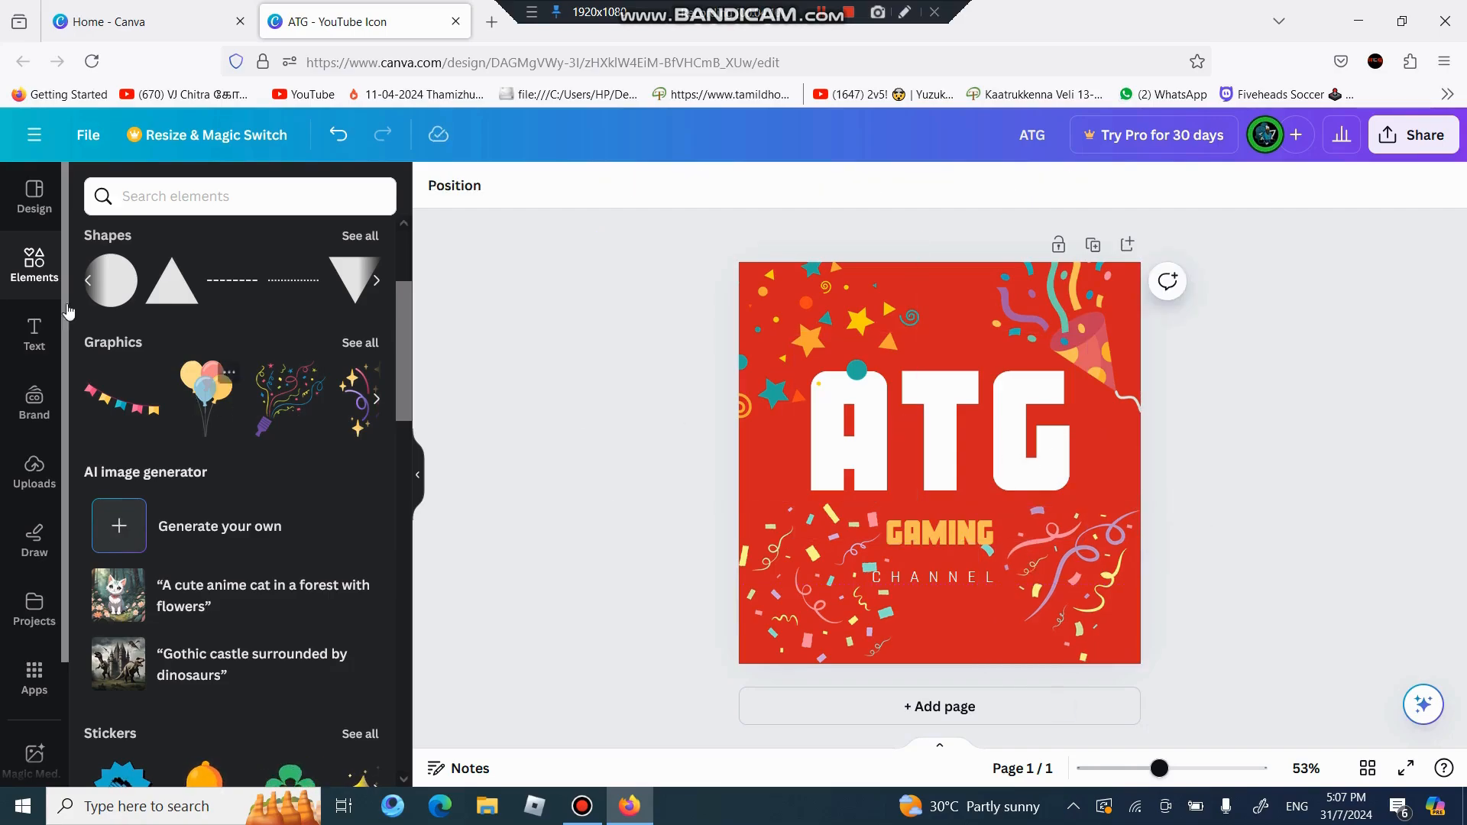
# Step: Replace the CHANNEL line with a new default heading text box placed beneath GAMING
pyautogui.click(34, 334)
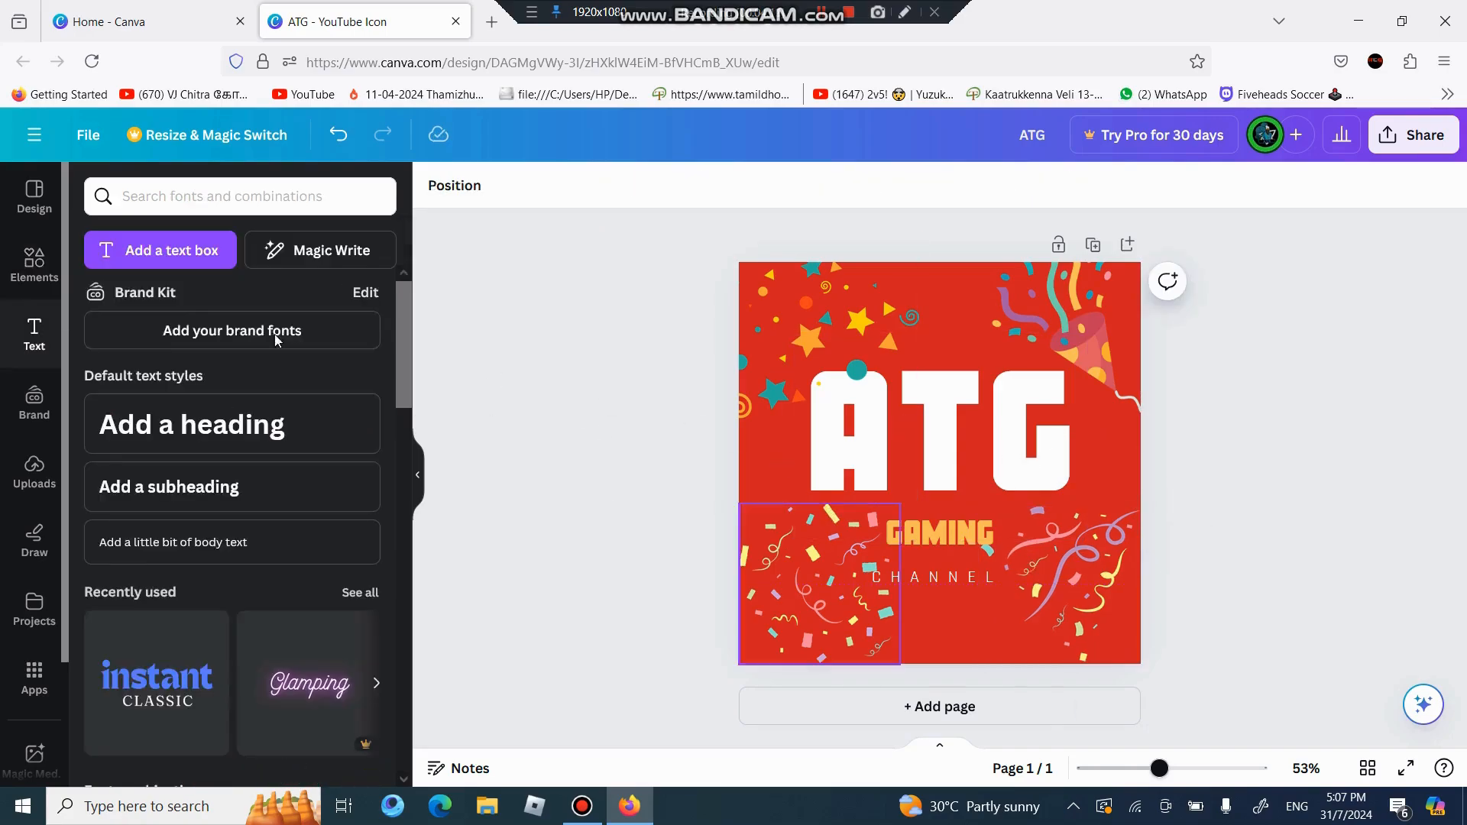
pyautogui.click(277, 438)
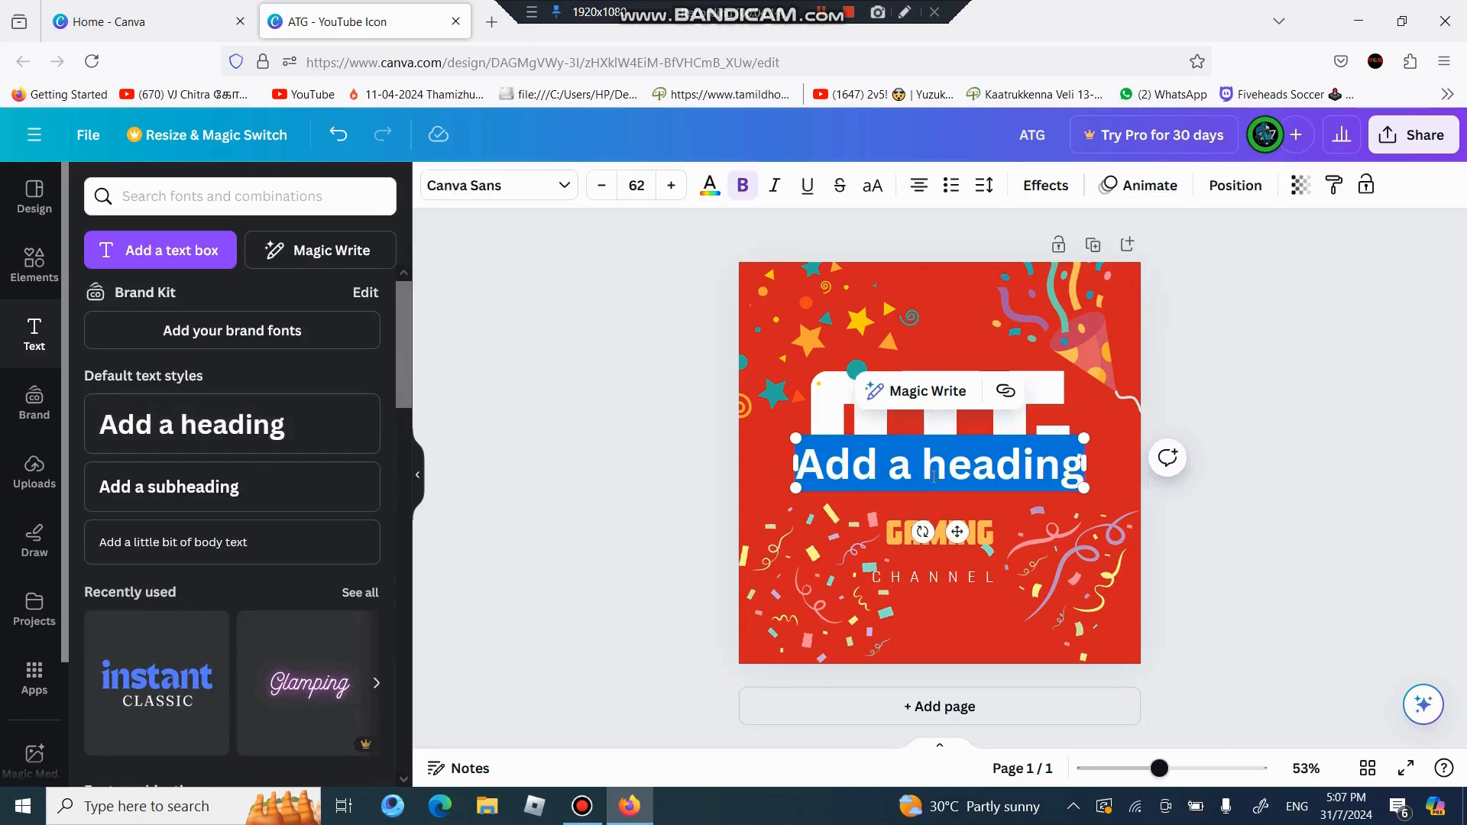
pyautogui.click(1410, 323)
pyautogui.click(981, 582)
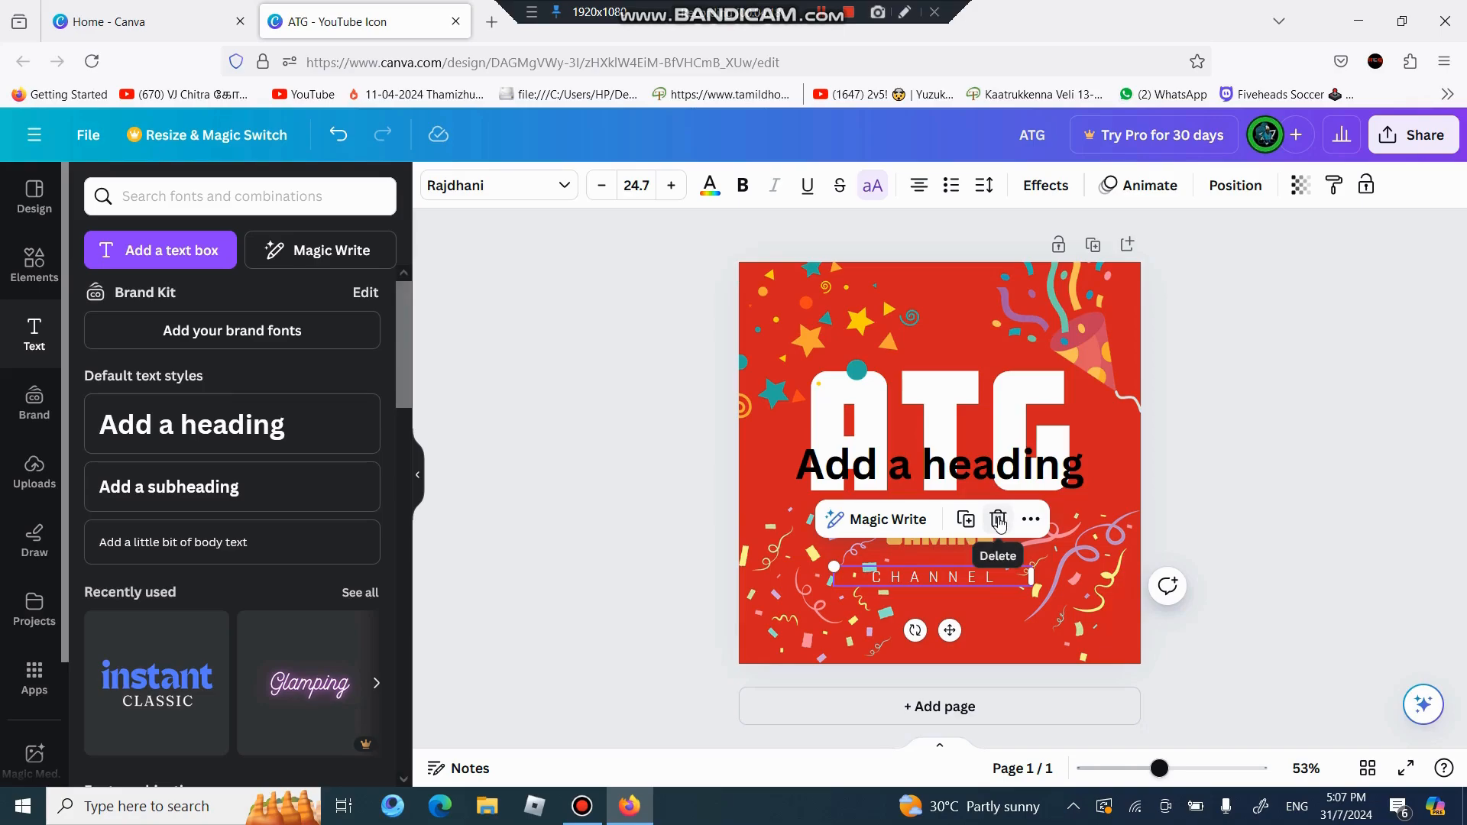
pyautogui.click(1322, 572)
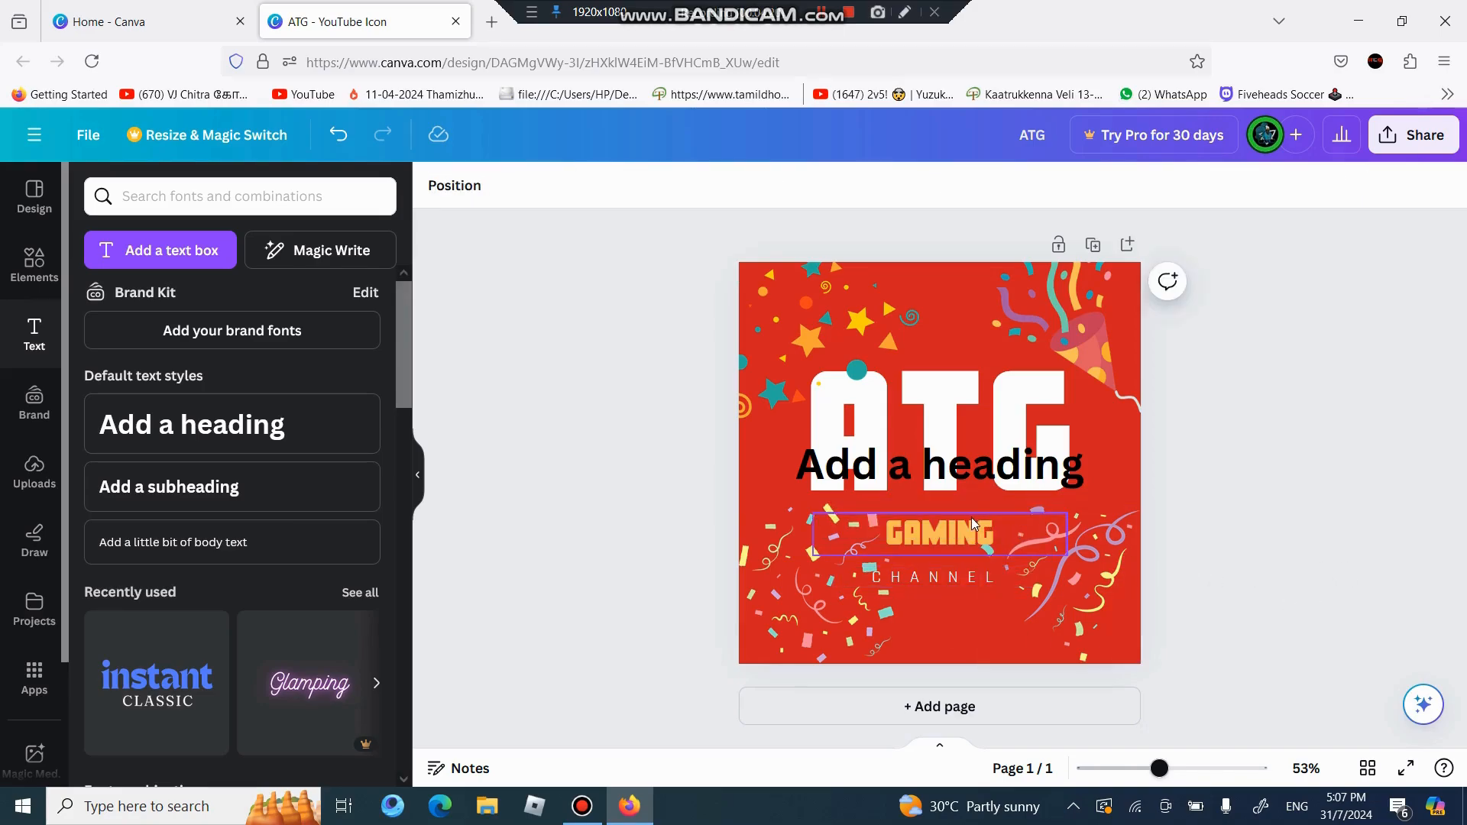
pyautogui.click(982, 582)
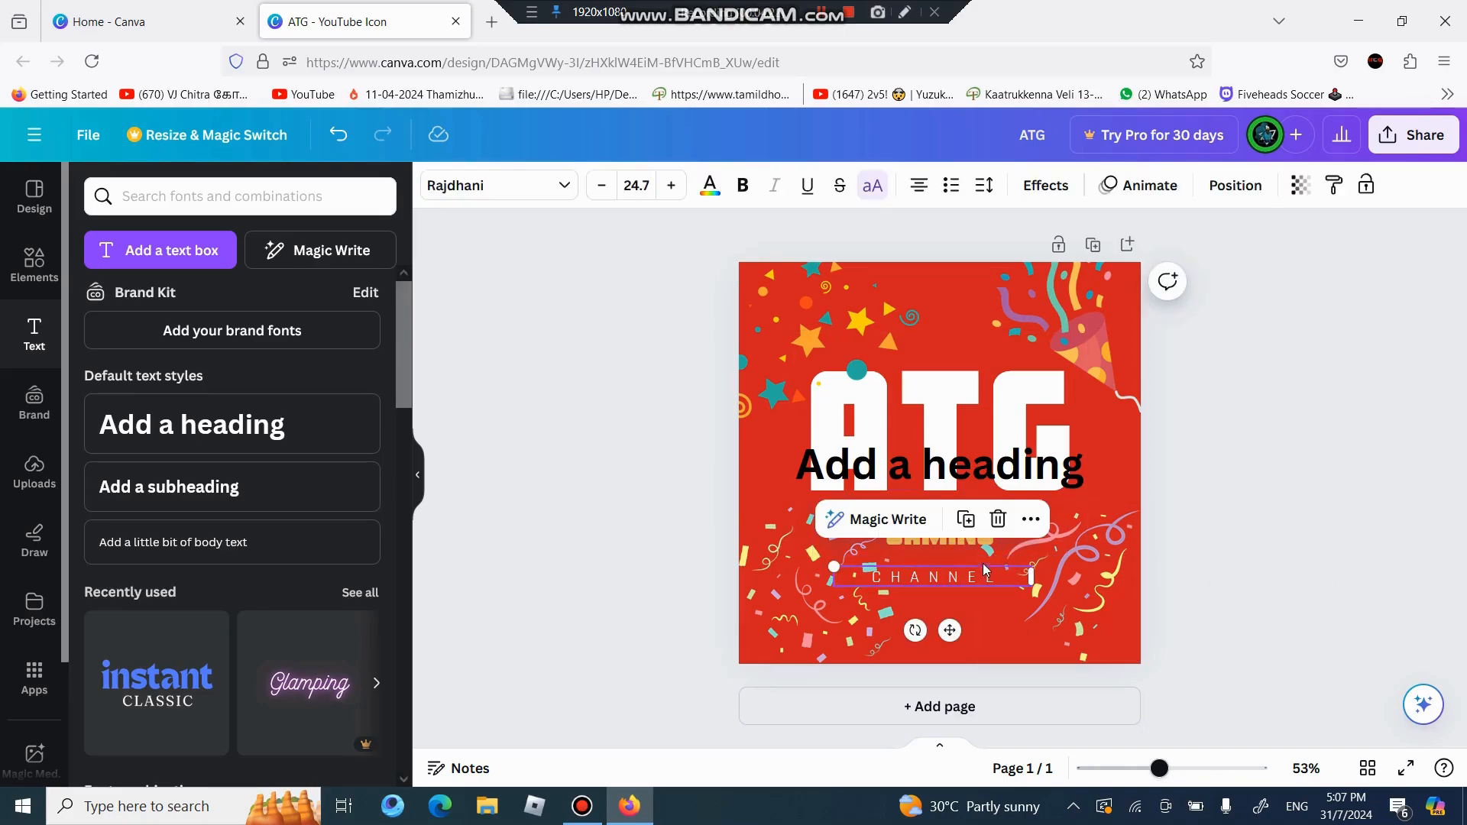
pyautogui.click(1000, 528)
pyautogui.moveTo(961, 468); pyautogui.dragTo(963, 587)
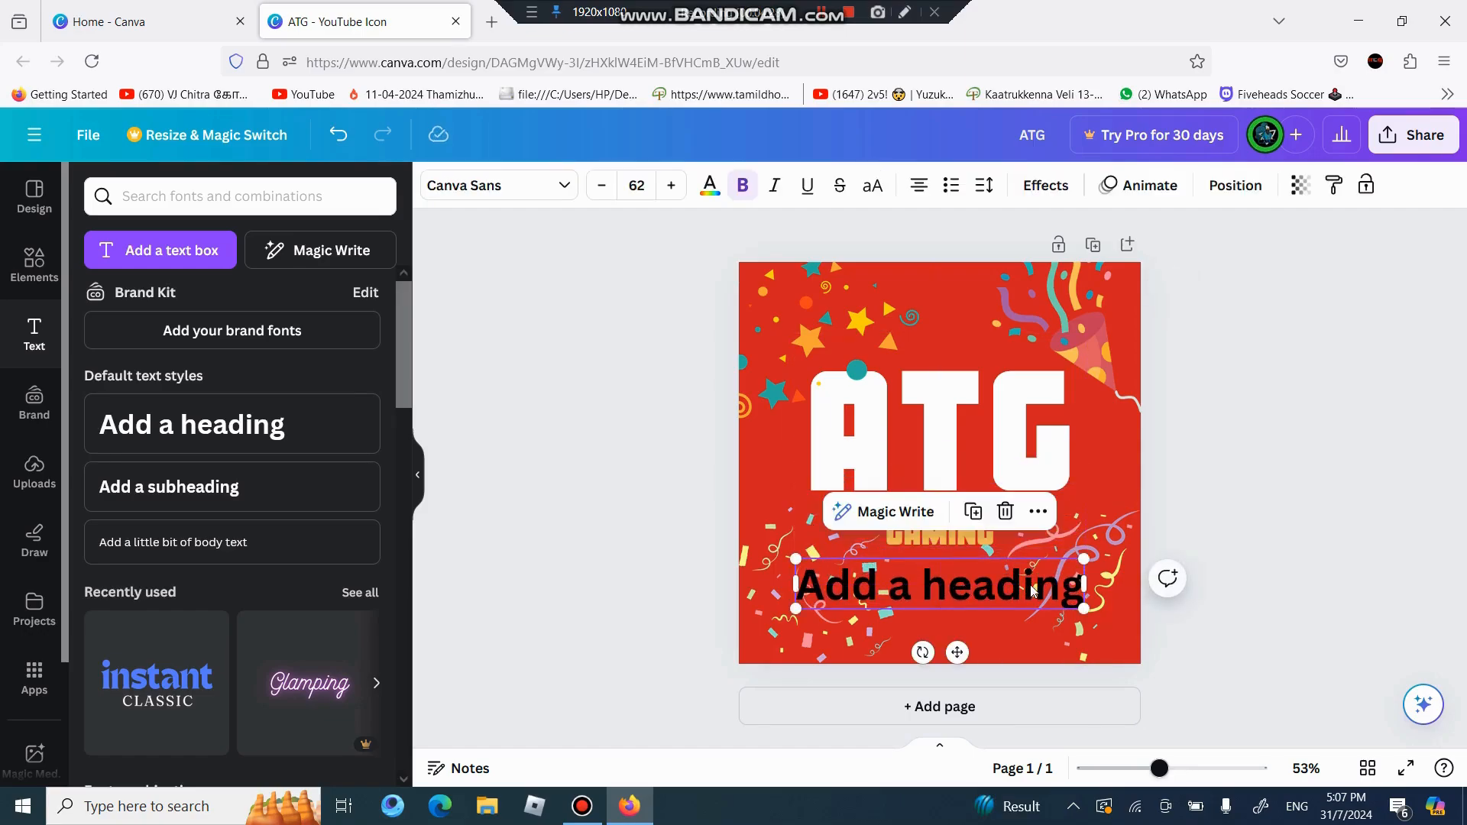
# Step: Replace the placeholder wording of the heading beneath GAMING with LIKE SHRE SUBSCRI
pyautogui.doubleClick(1081, 600)
pyautogui.click(1082, 589)
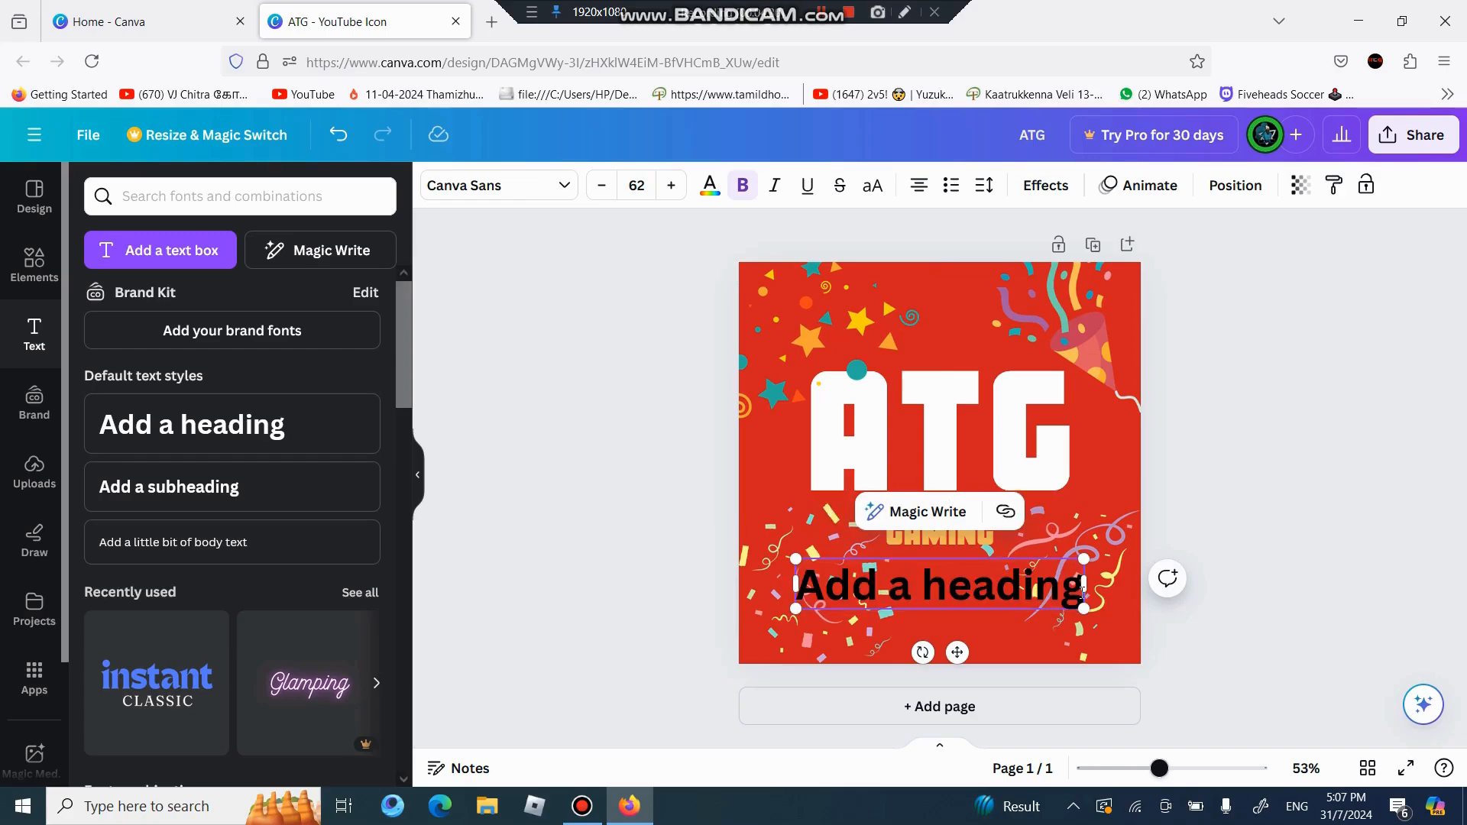
pyautogui.press('BackSpace')
pyautogui.press('BackSpace')
pyautogui.press('BackSpace')
pyautogui.press('BackSpace')
pyautogui.press('BackSpace')
pyautogui.press('BackSpace')
pyautogui.press('BackSpace')
pyautogui.press('BackSpace')
pyautogui.press('BackSpace')
pyautogui.press('BackSpace')
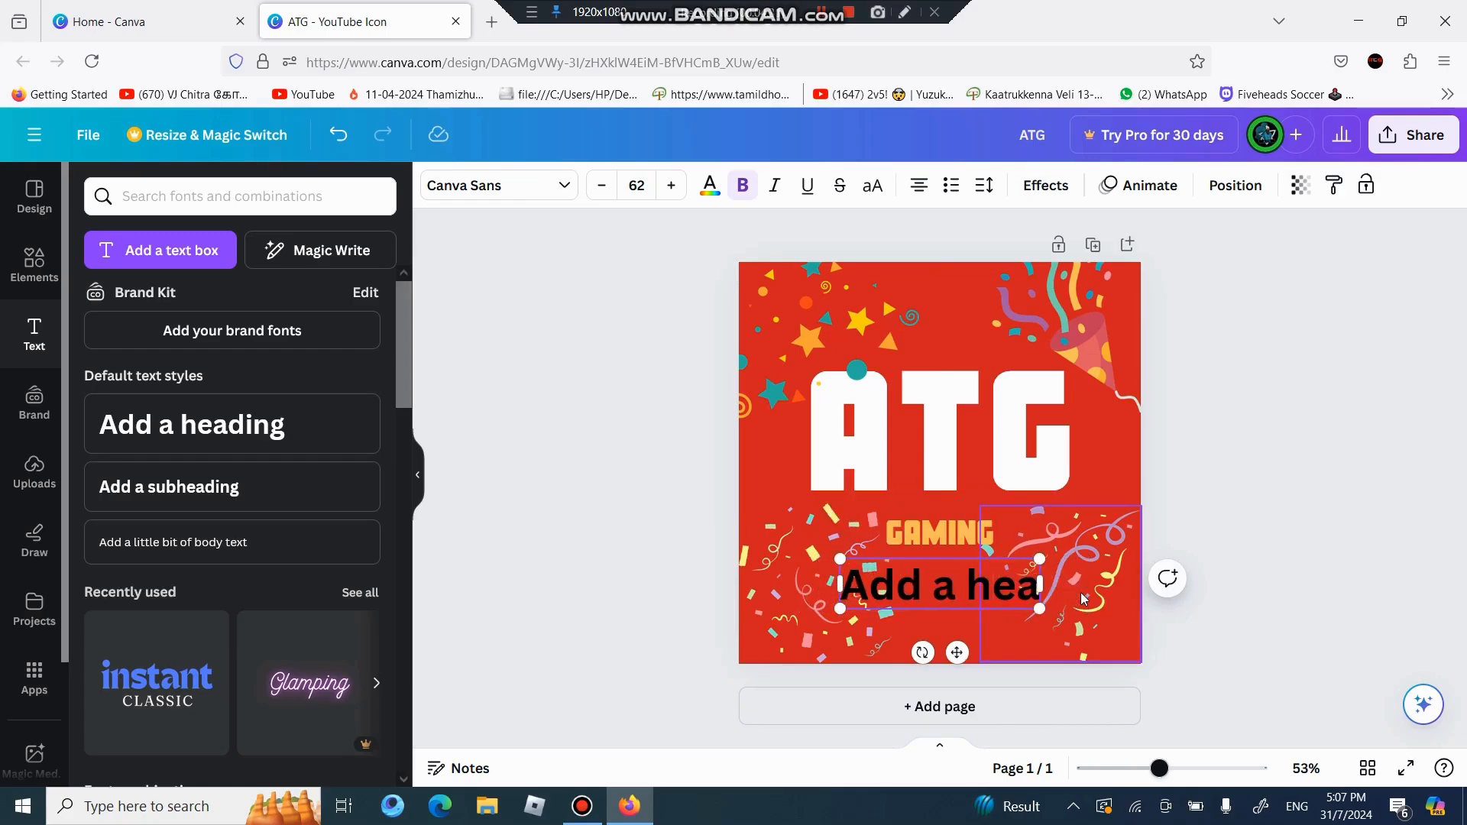
pyautogui.press('BackSpace')
pyautogui.press('BackSpace')
pyautogui.press('BackSpace')
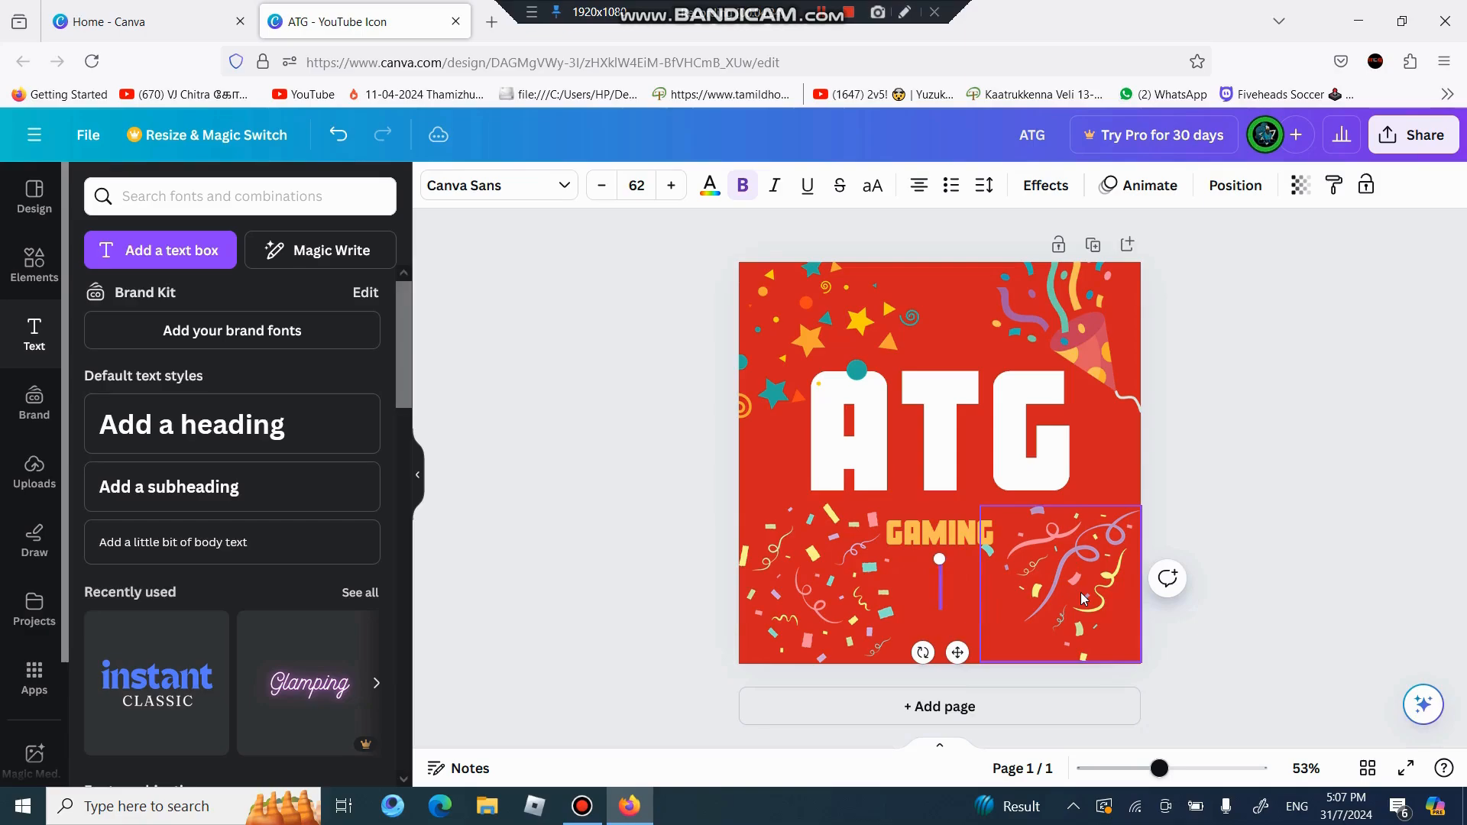
pyautogui.write('LIKE SH')
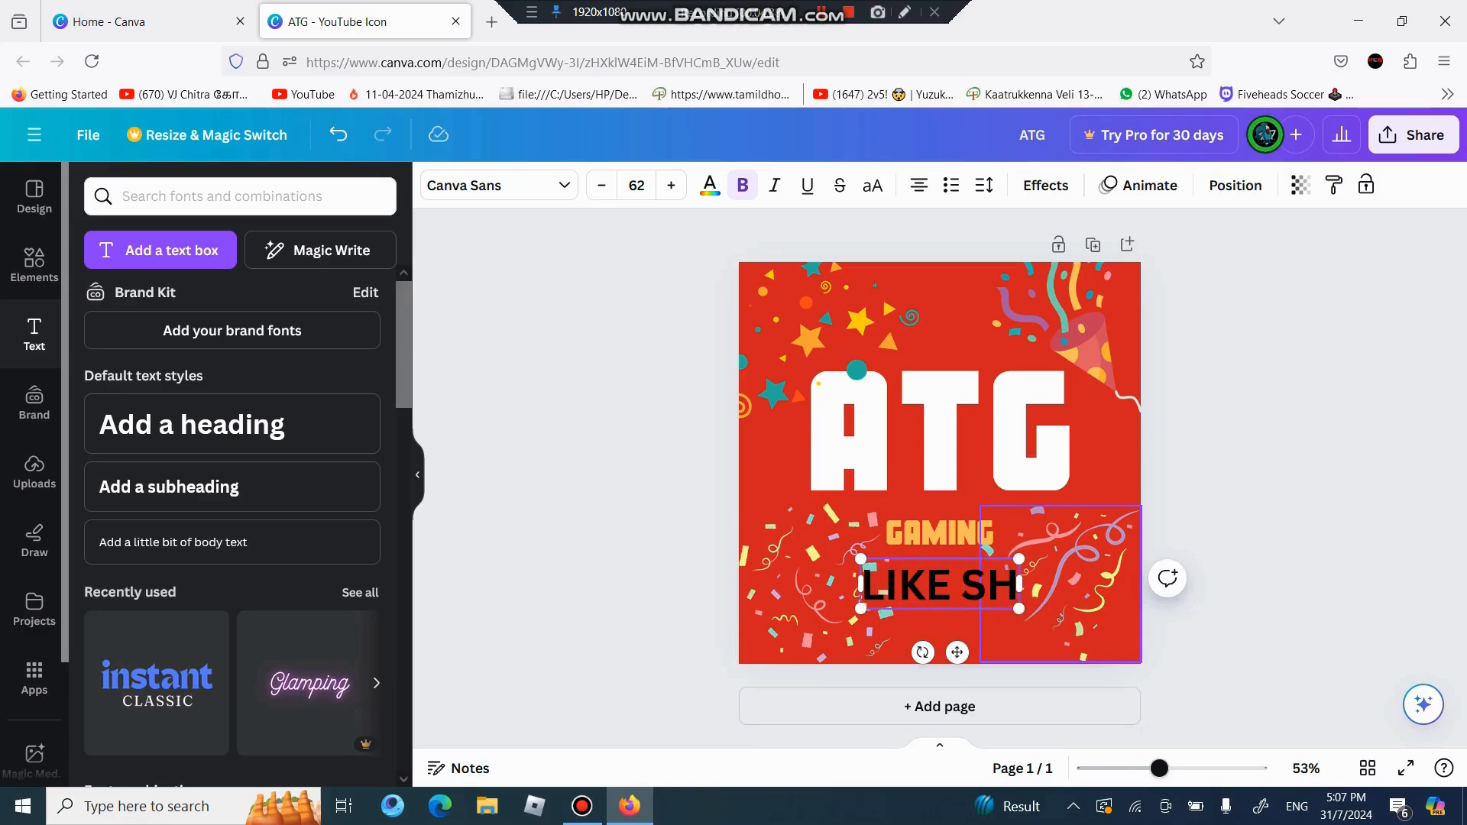
pyautogui.write('RE SU')
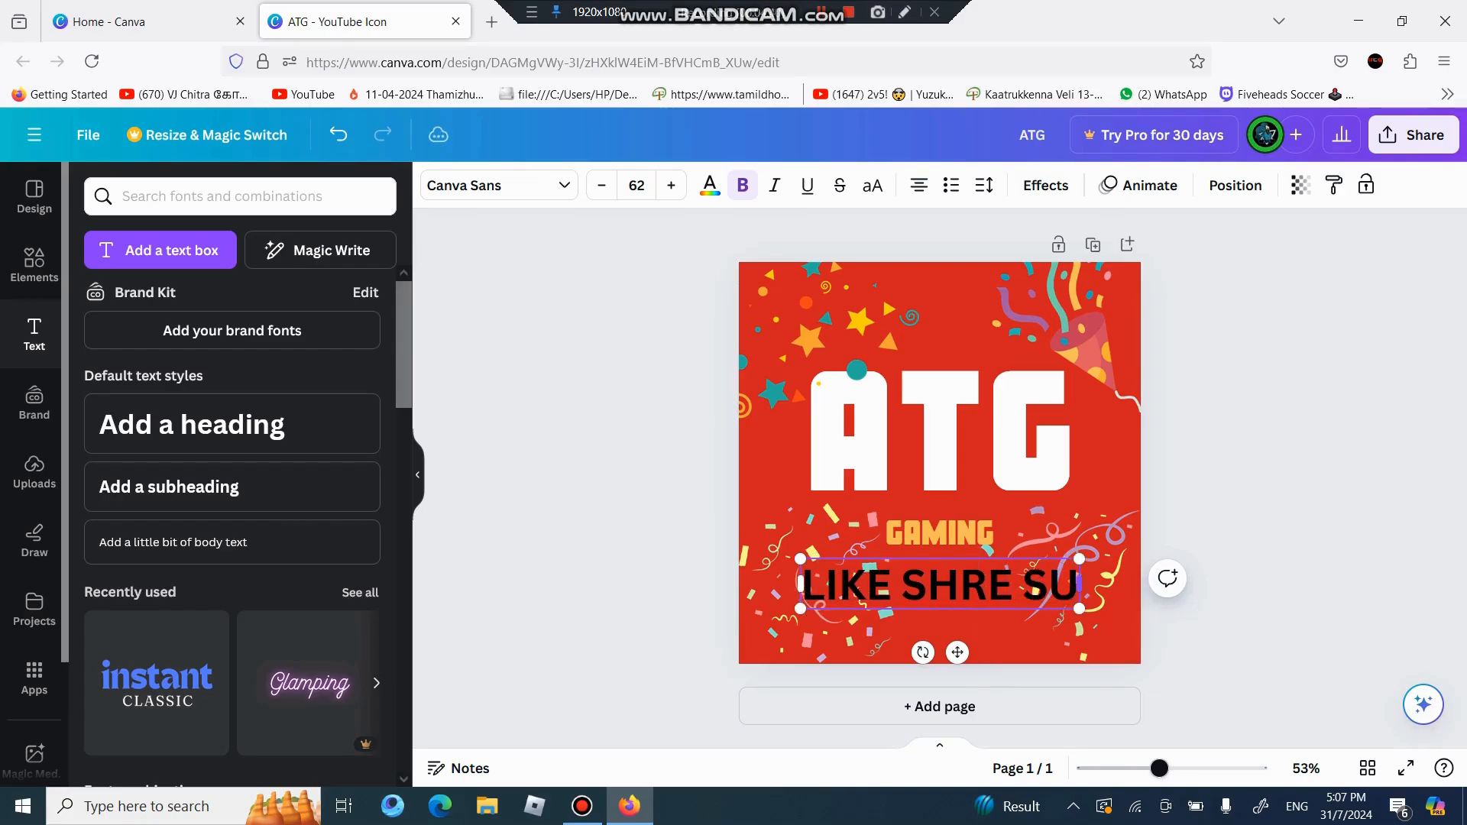
pyautogui.write('BSCRI')
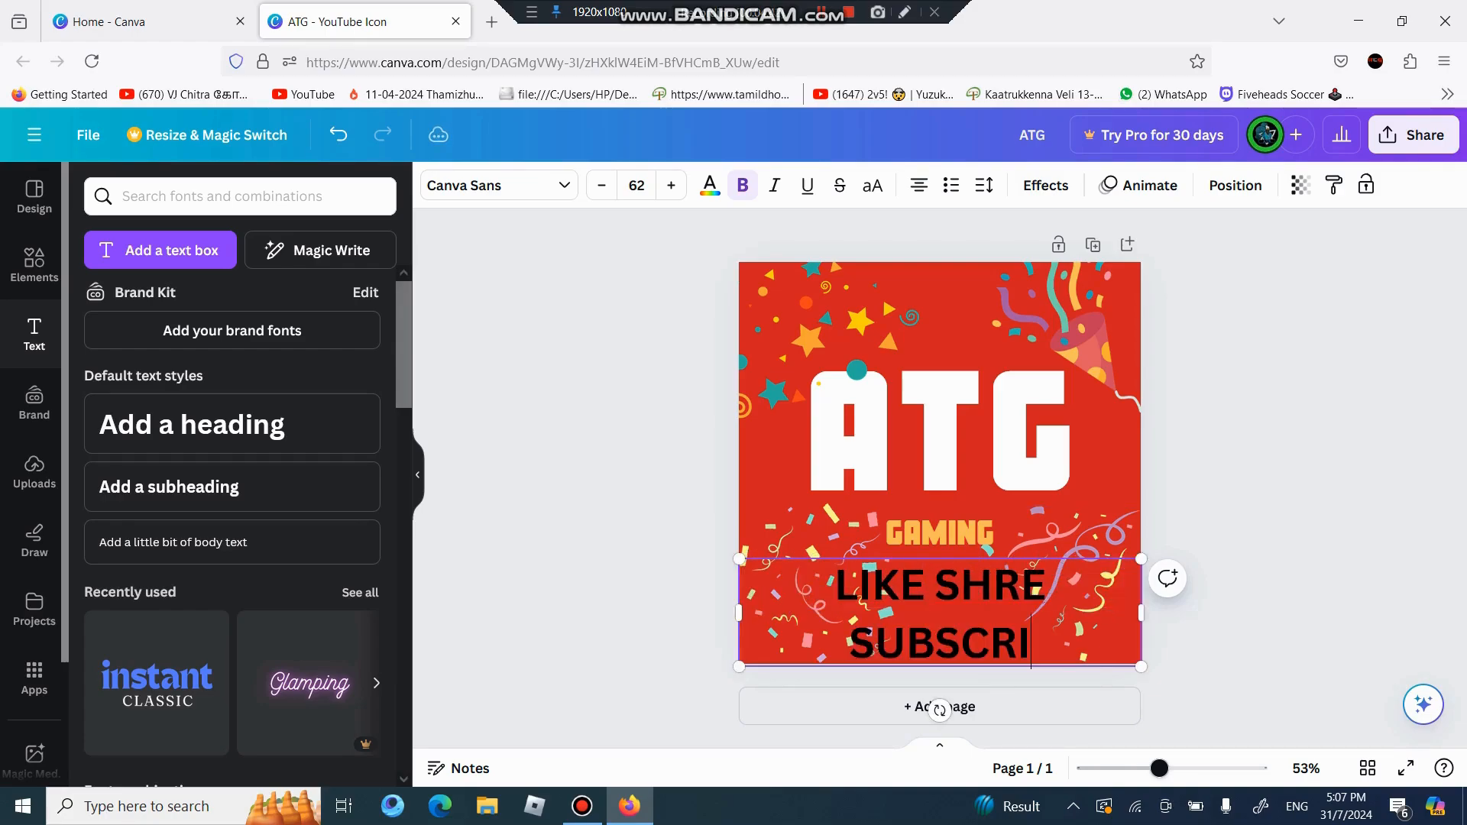